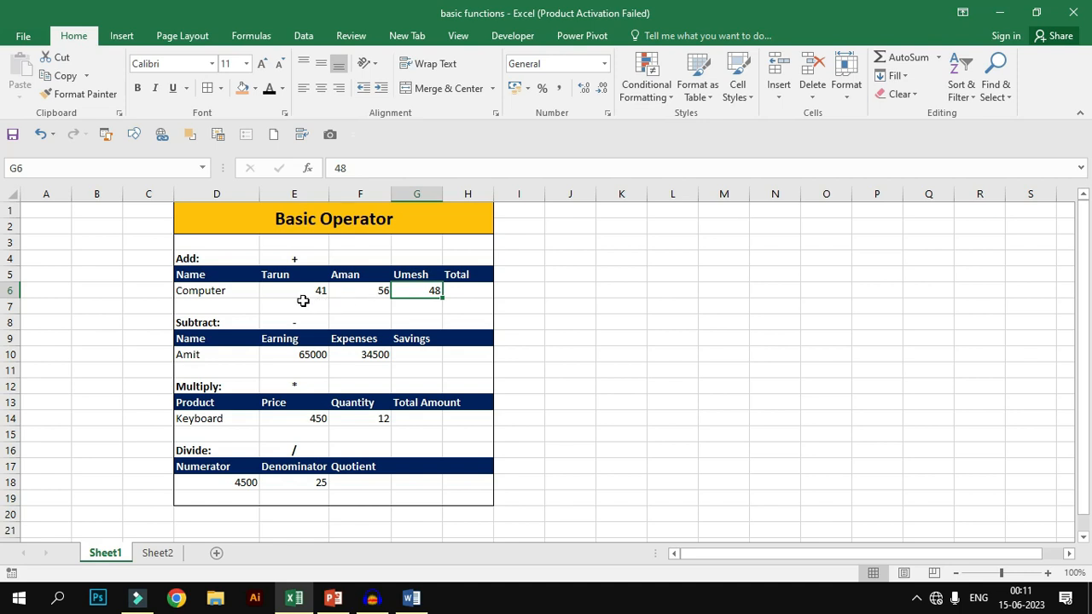
# Calculate the Computer row's Total in H6 by adding its three scores with the formula =E6+F6+G6
pyautogui.click(469, 290)
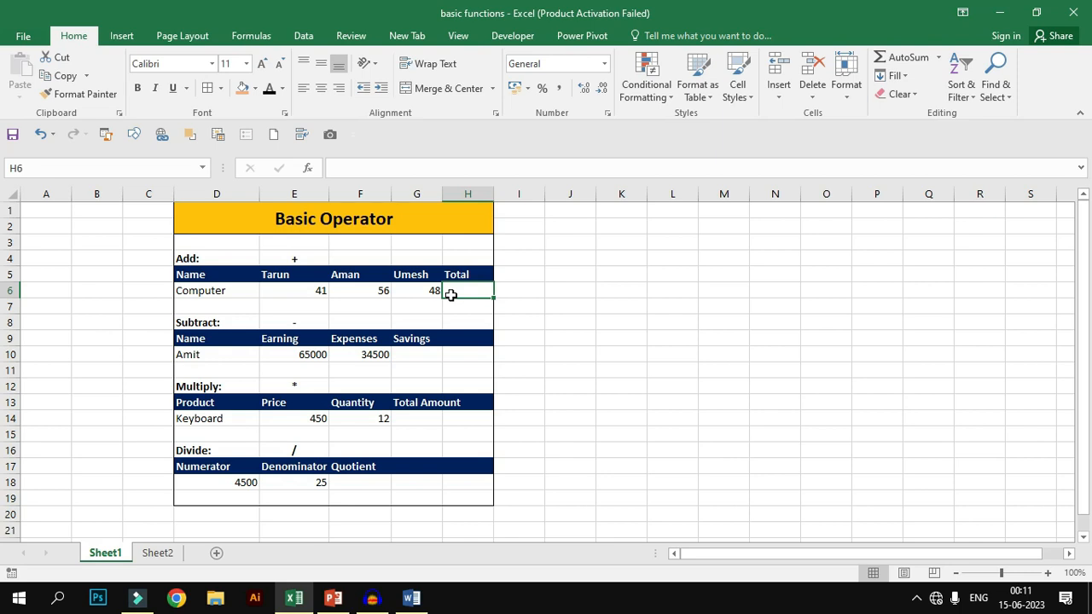
pyautogui.write('=')
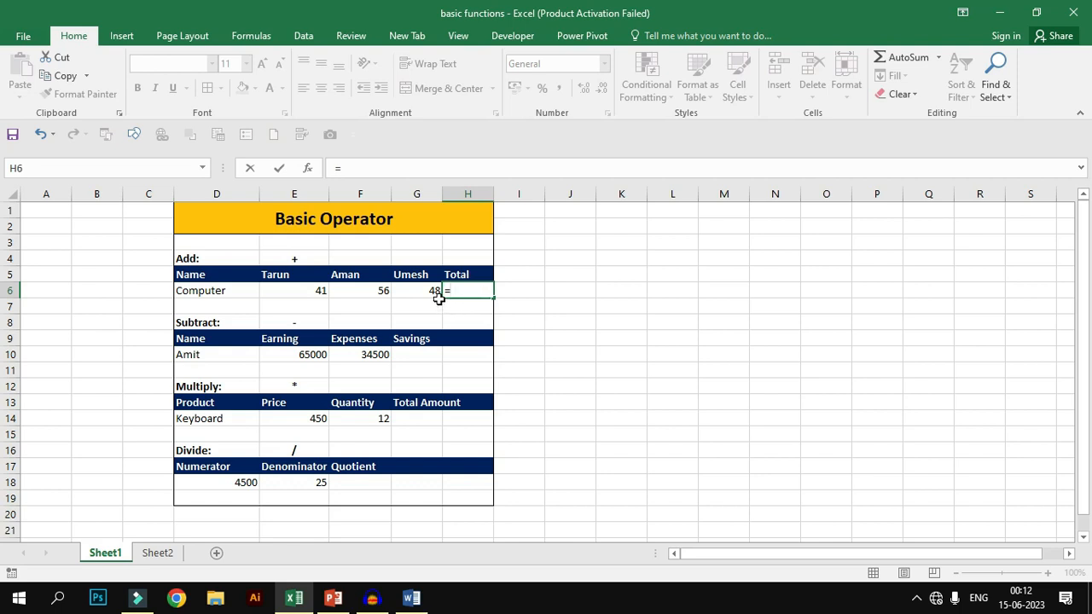
pyautogui.click(309, 291)
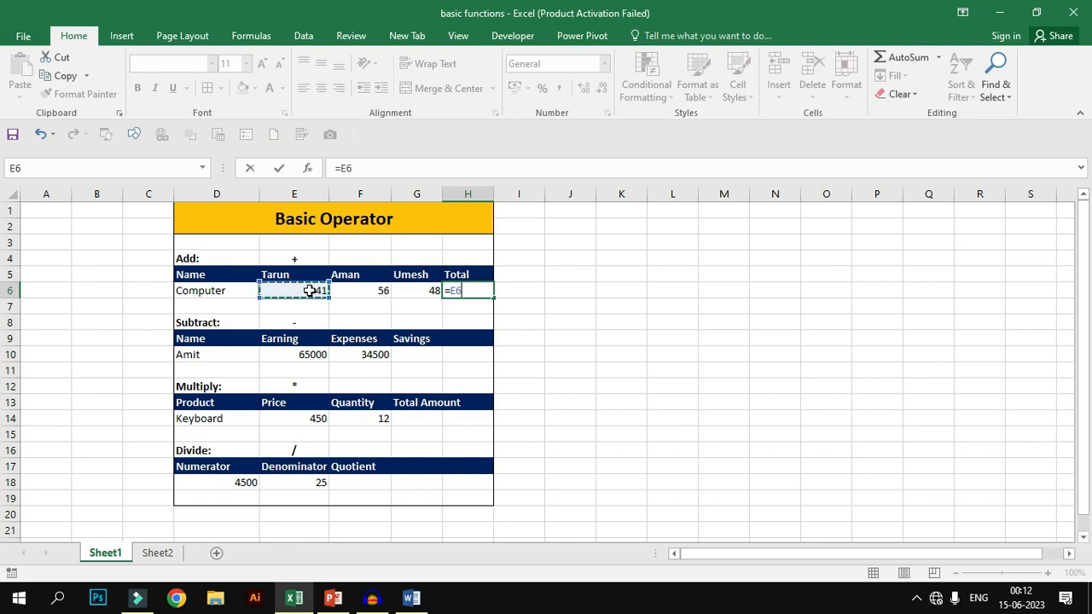
pyautogui.write('+')
pyautogui.click(383, 289)
pyautogui.write('+')
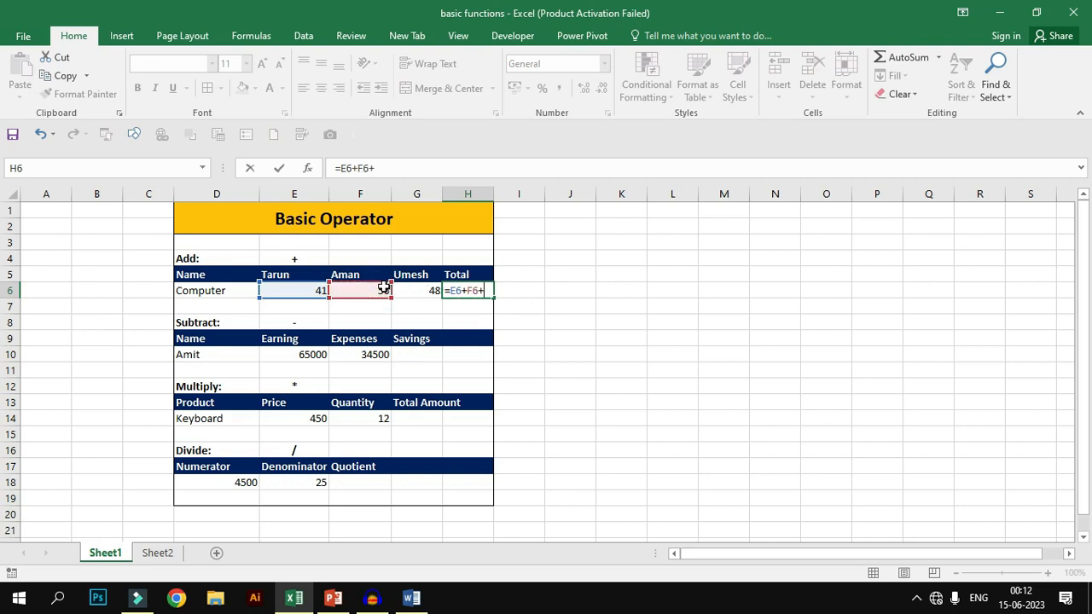
pyautogui.click(408, 293)
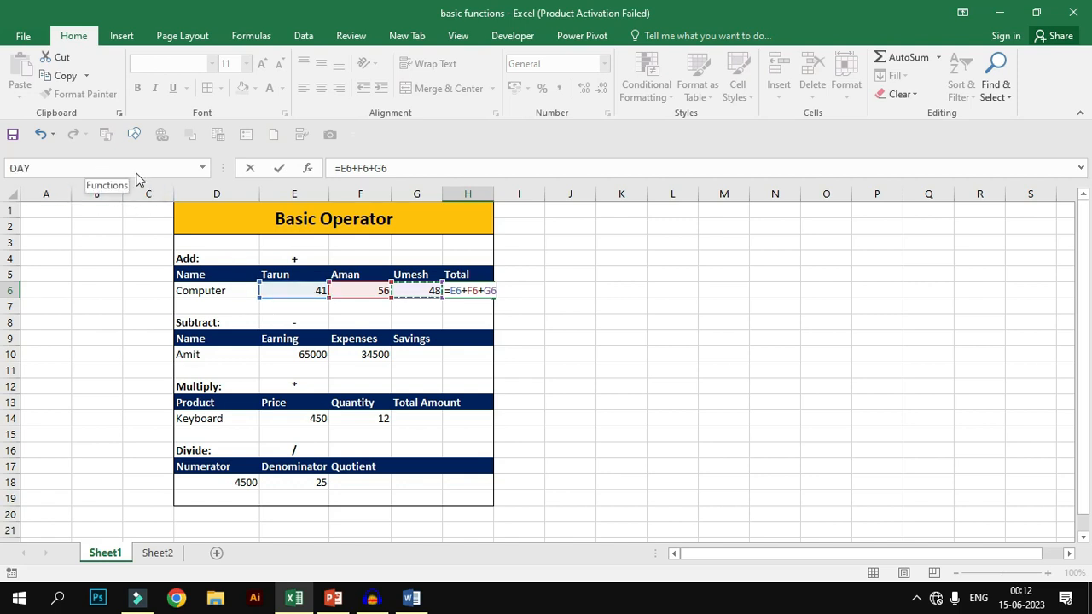
pyautogui.press('Return')
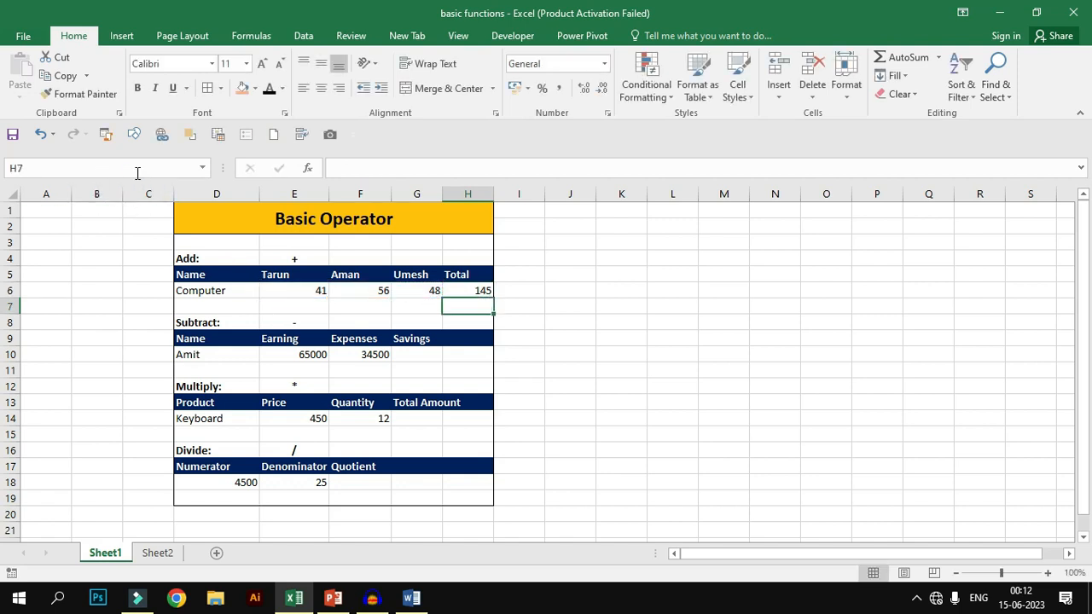
pyautogui.click(485, 292)
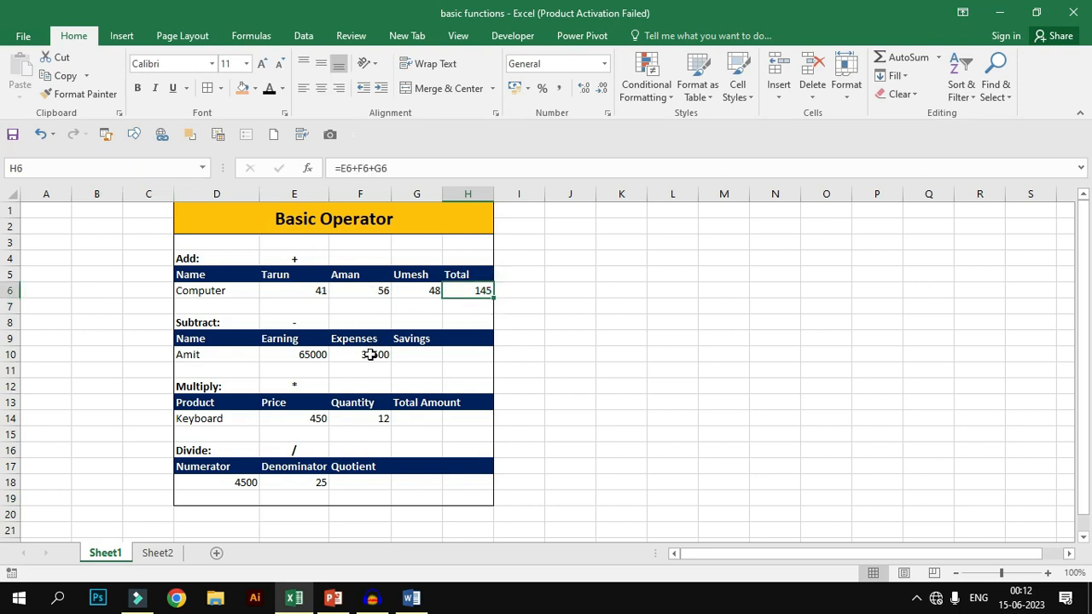
# Calculate Savings in G10 by subtracting Expenses from Earning with the formula =E10-F10
pyautogui.click(231, 359)
pyautogui.press('Right')
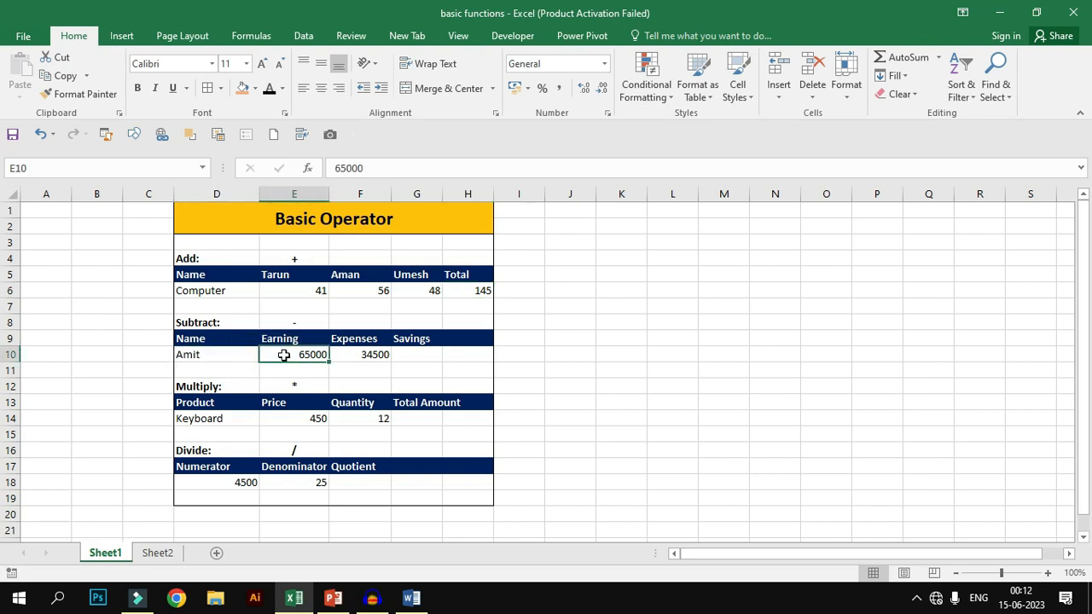
pyautogui.click(362, 356)
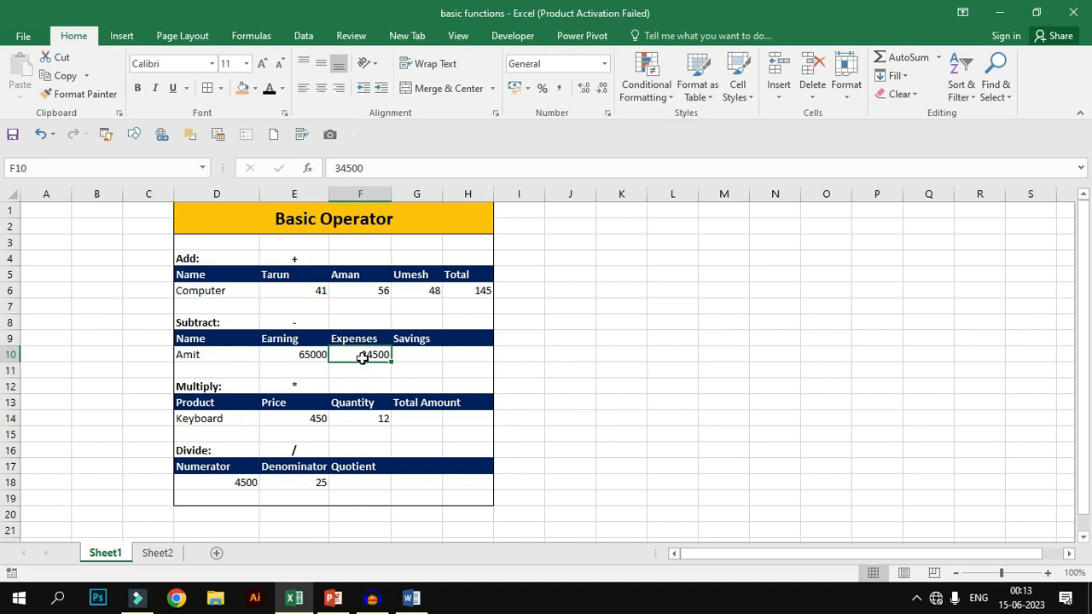
pyautogui.click(408, 359)
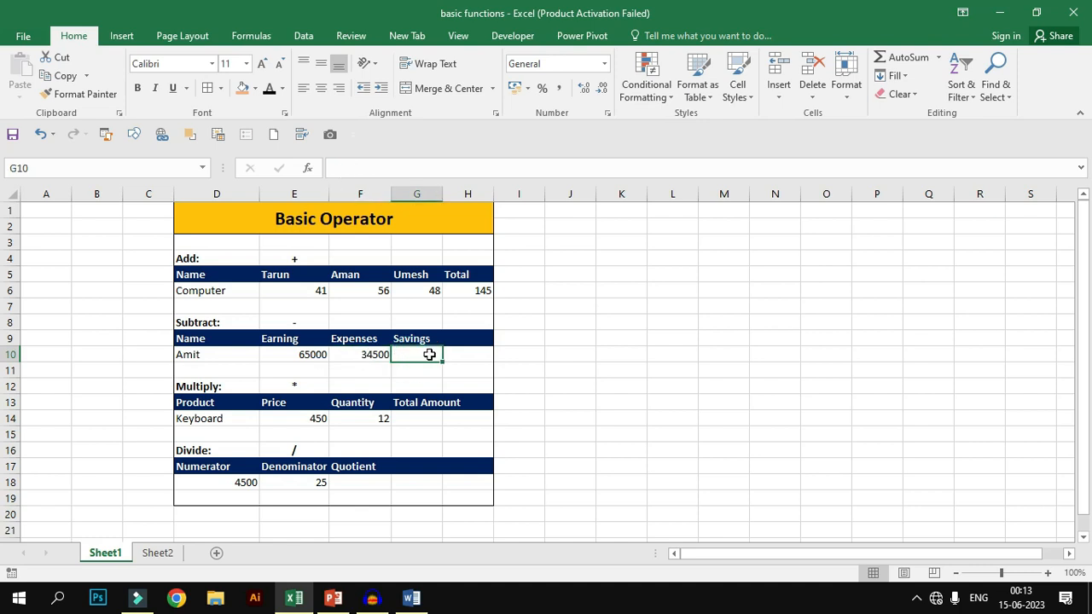
pyautogui.write('=')
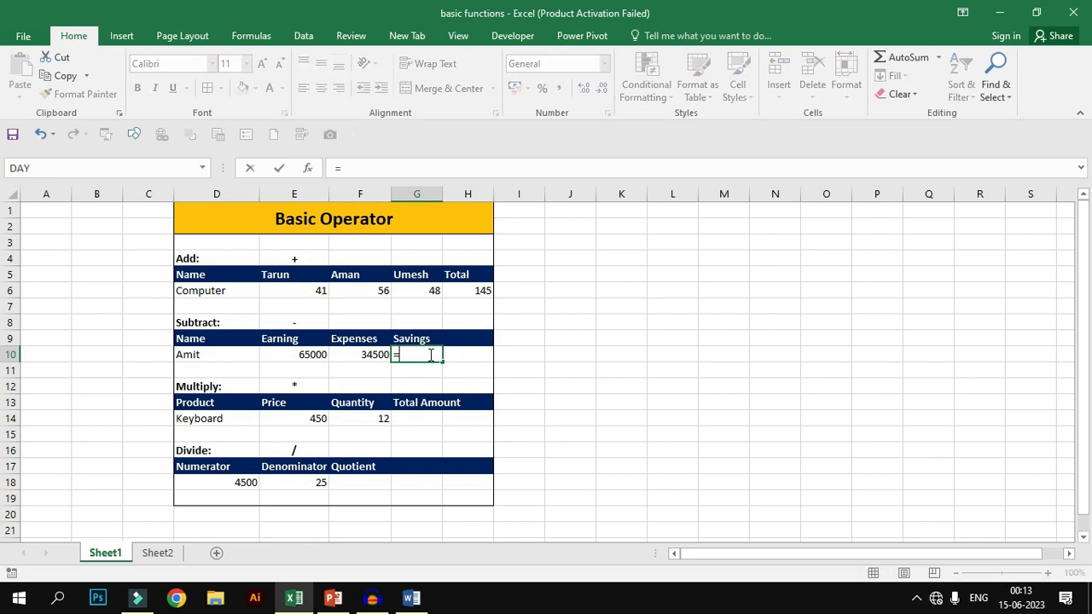
pyautogui.click(312, 355)
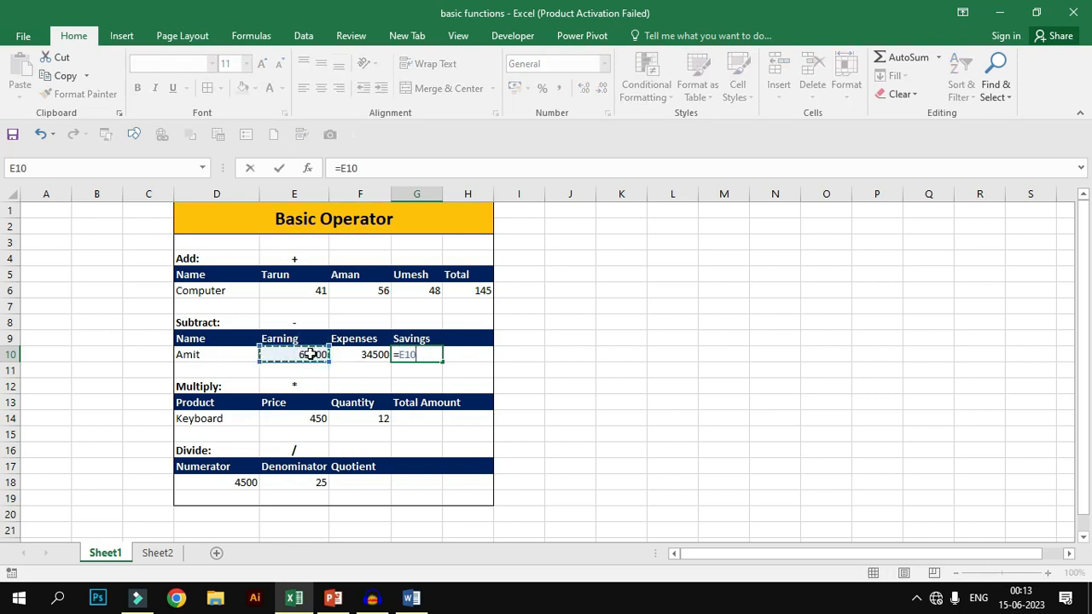
pyautogui.write('-')
pyautogui.click(358, 356)
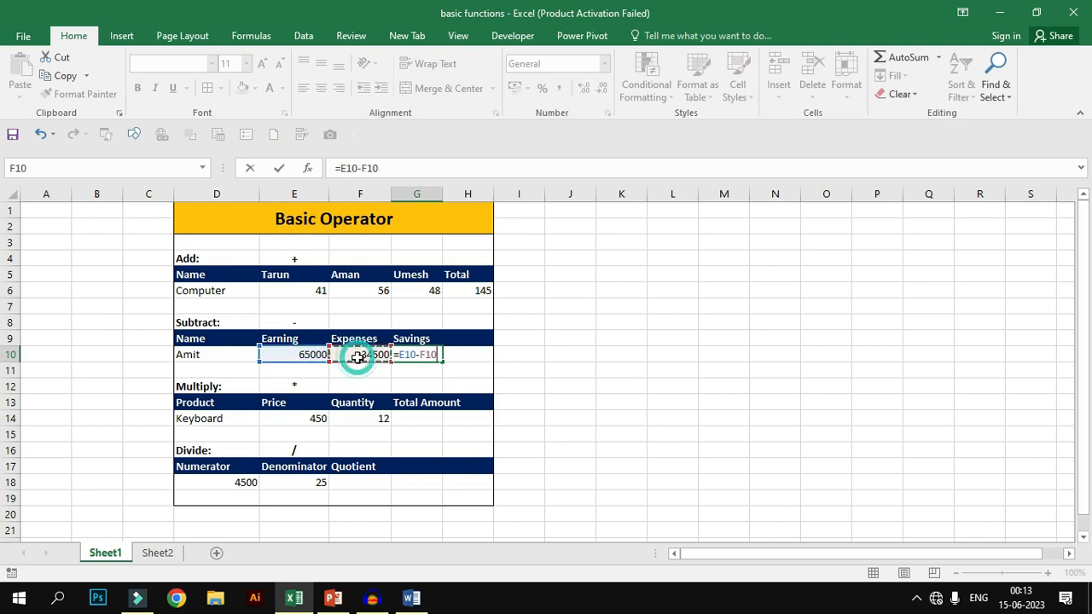
pyautogui.press('Return')
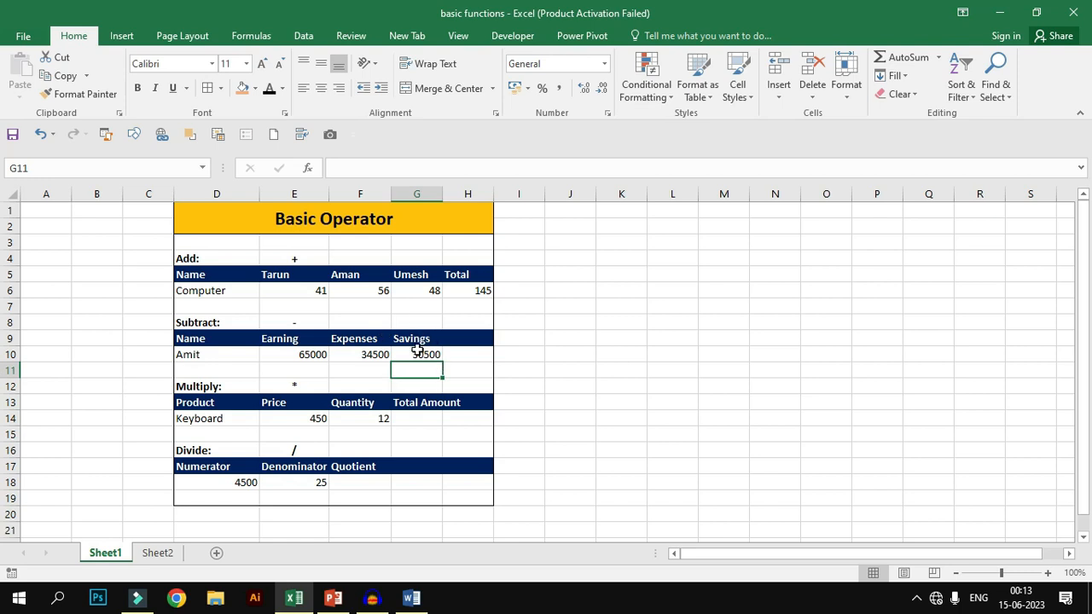
# Calculate the Keyboard's Total Amount in G14 by multiplying Price by Quantity with the formula =E14*F14
pyautogui.click(238, 384)
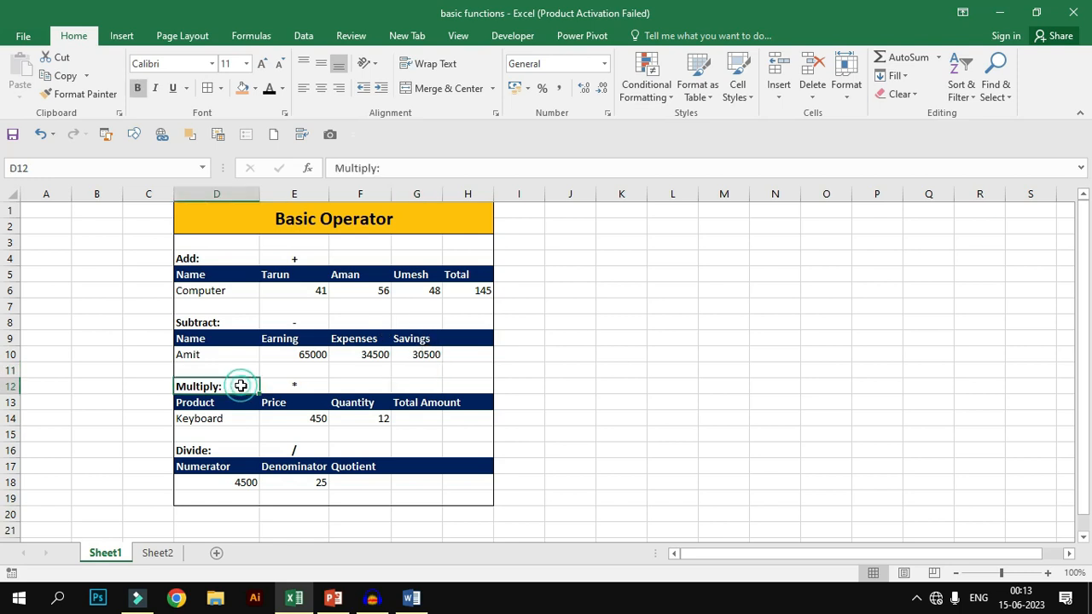
pyautogui.click(228, 403)
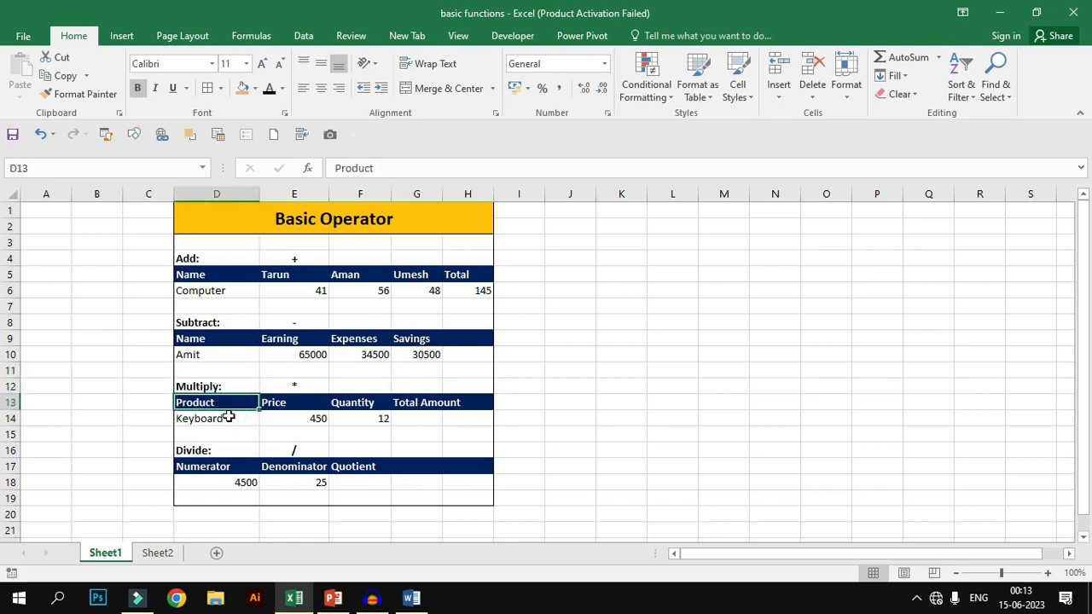
pyautogui.click(224, 416)
pyautogui.click(308, 419)
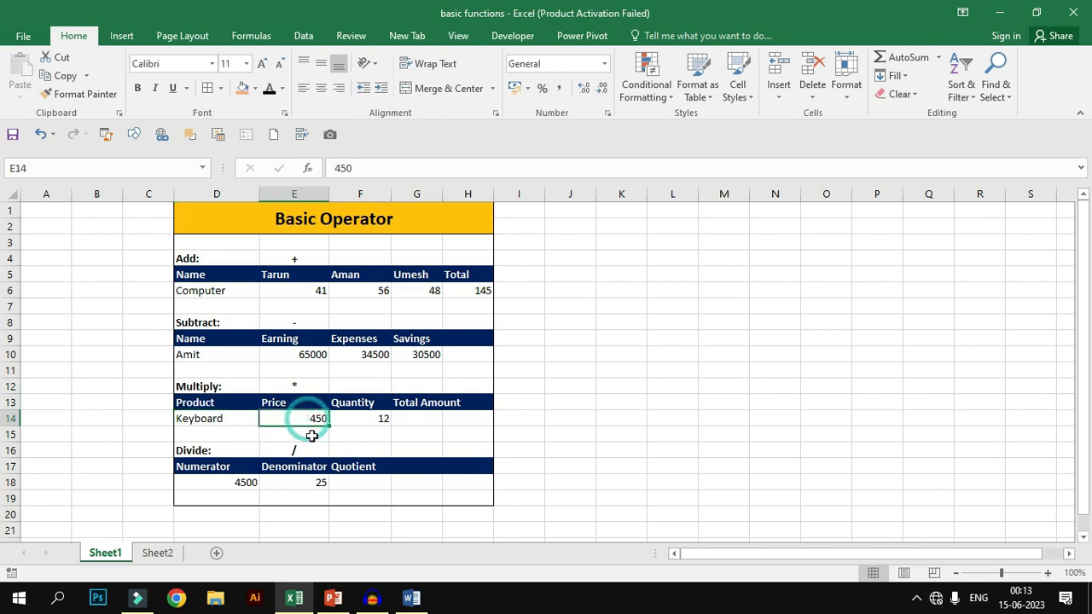
pyautogui.click(366, 419)
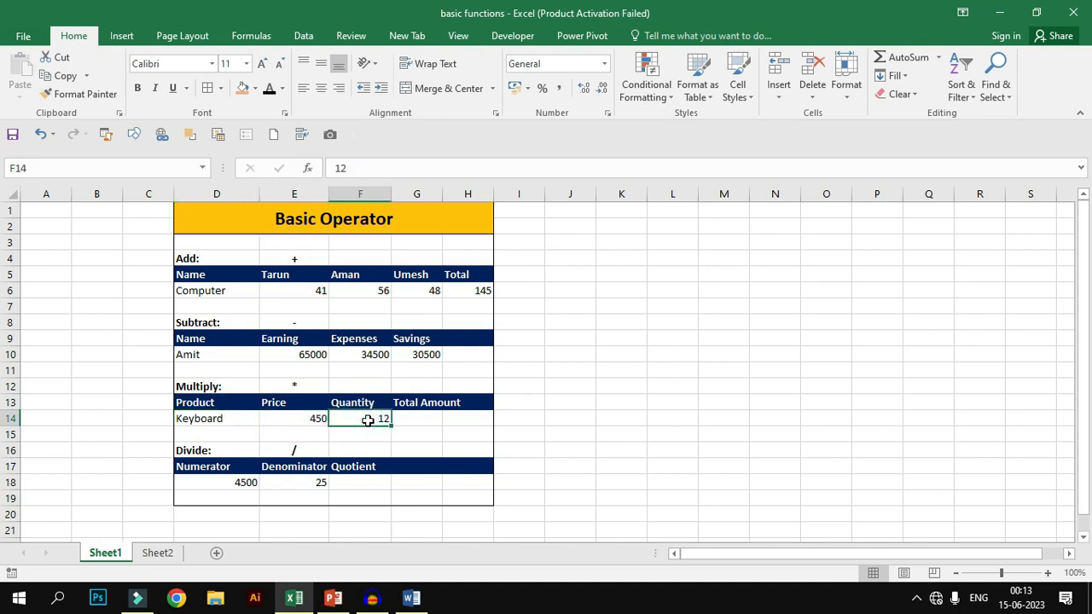
pyautogui.click(421, 419)
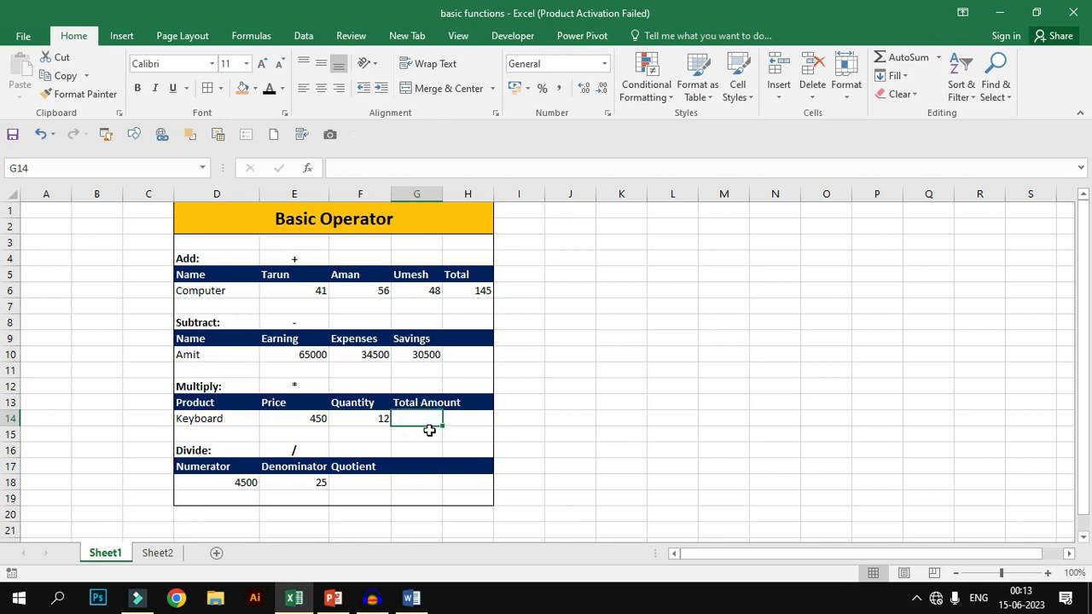
pyautogui.write('=')
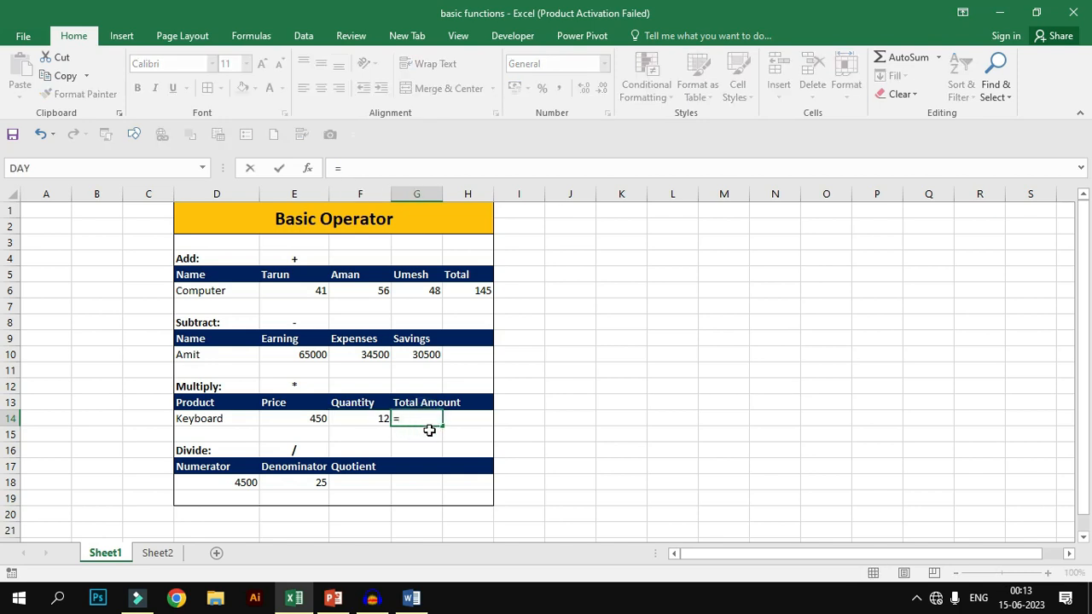
pyautogui.click(329, 424)
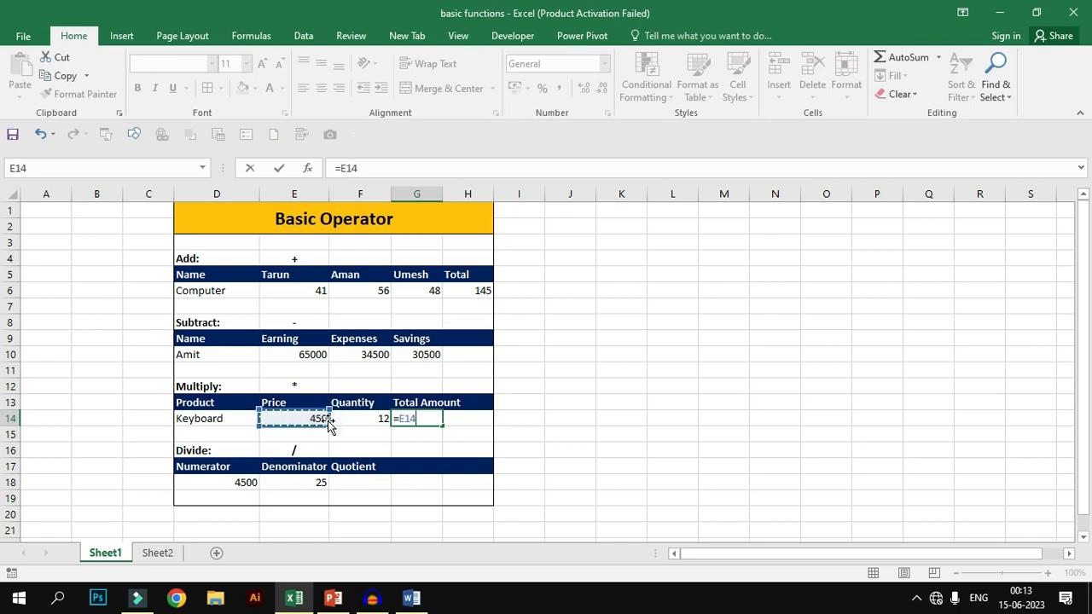
pyautogui.write('*')
pyautogui.click(376, 422)
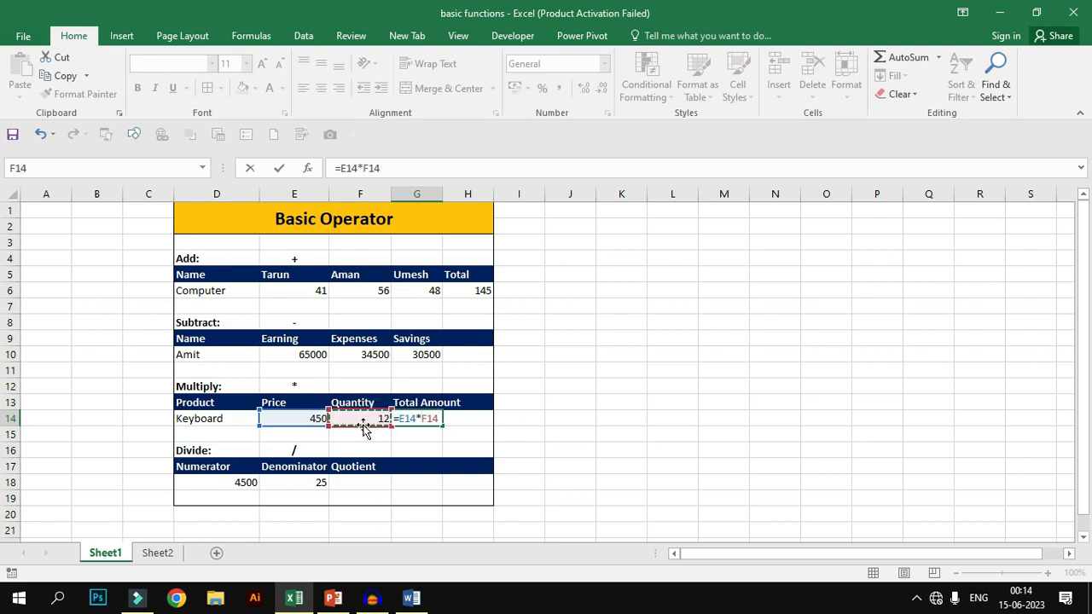
pyautogui.press('Return')
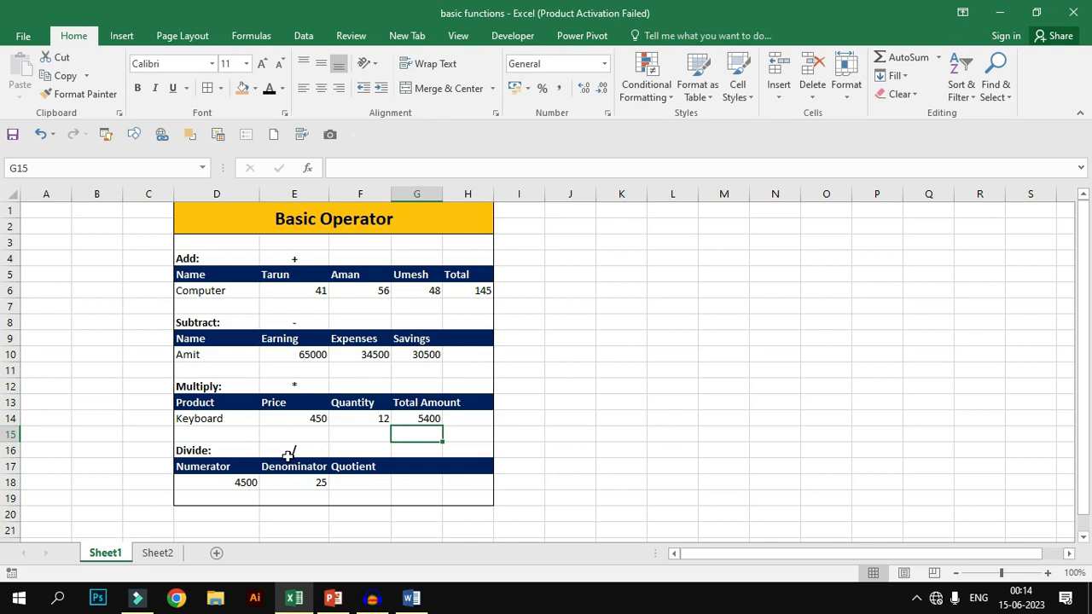
# Calculate the Quotient in F18 with the formula =D18/E18, and review the result cells of the four operator tables
pyautogui.click(360, 481)
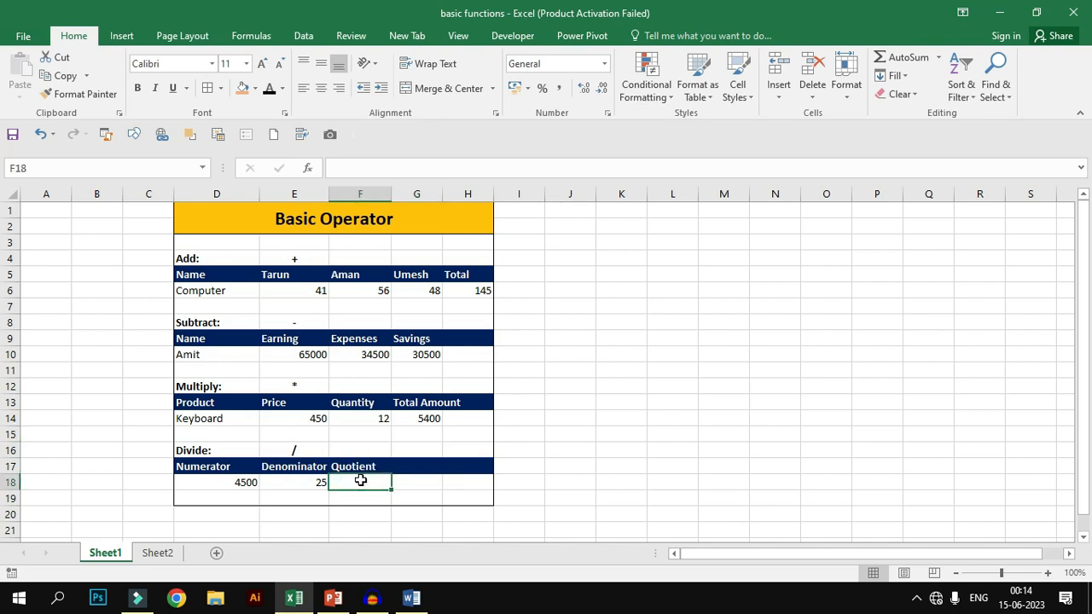
pyautogui.write('=')
pyautogui.click(246, 482)
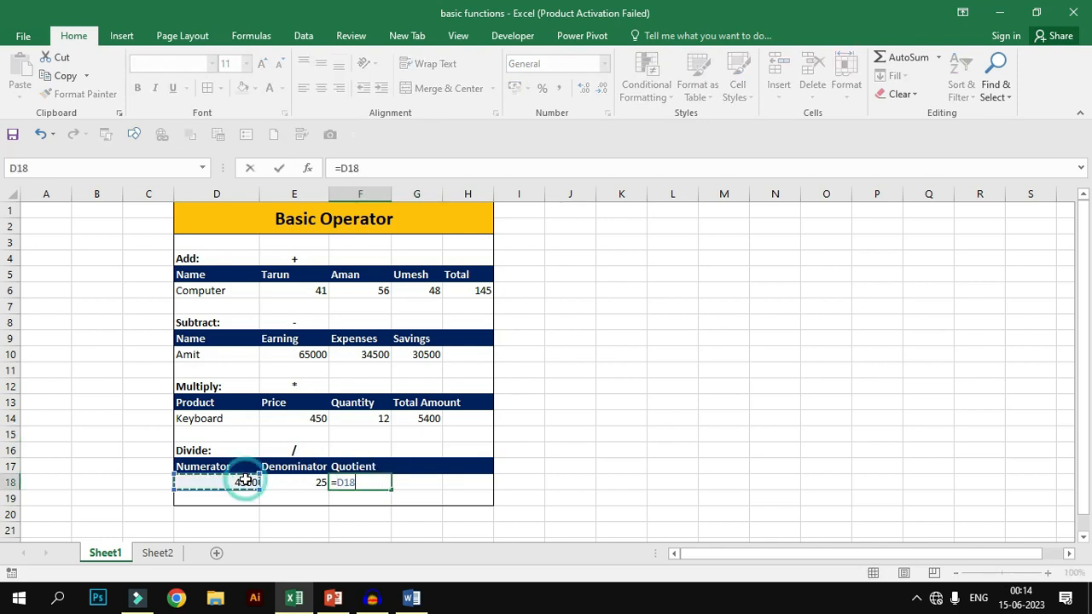
pyautogui.write('/')
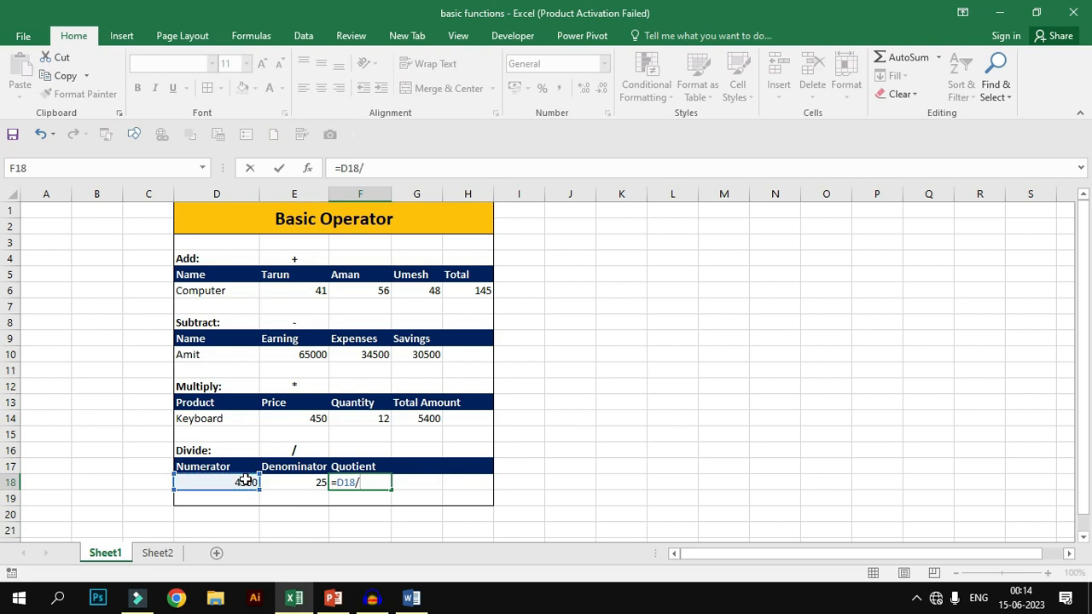
pyautogui.click(314, 482)
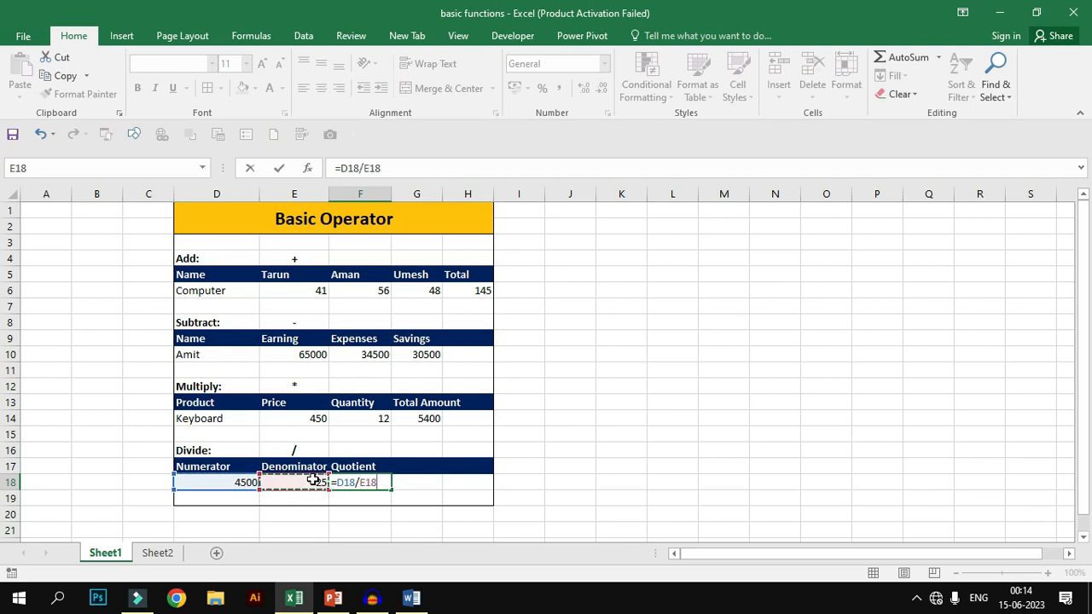
pyautogui.press('Return')
pyautogui.click(353, 480)
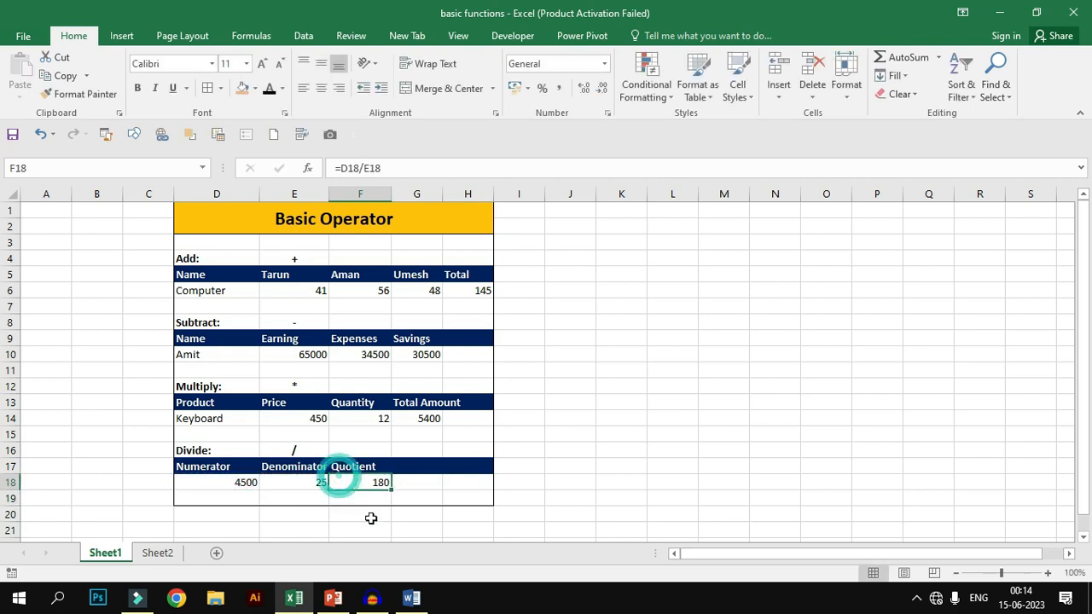
pyautogui.click(476, 290)
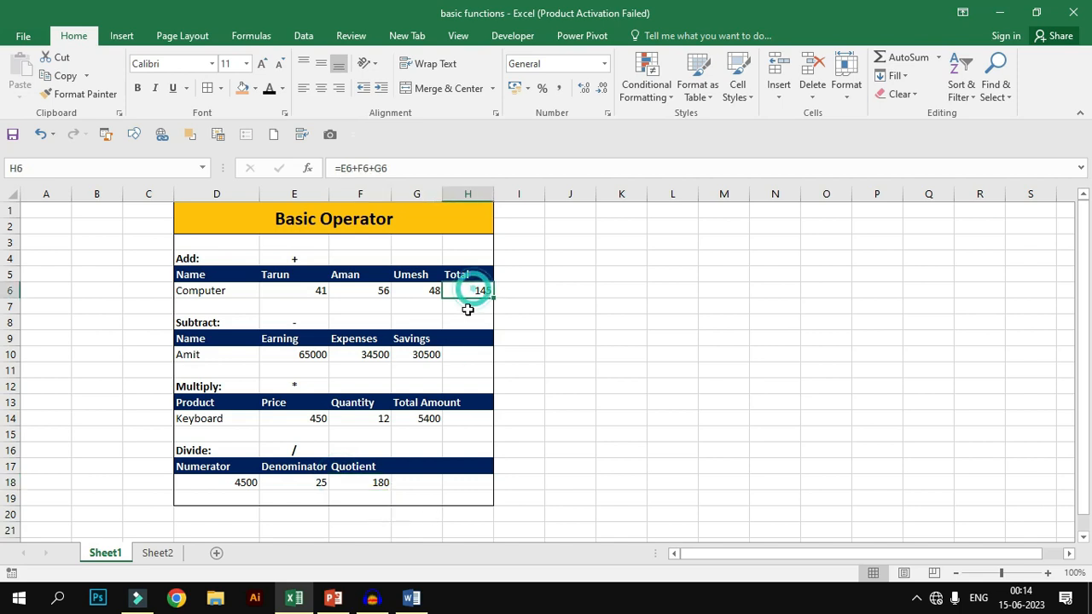
pyautogui.click(430, 344)
pyautogui.click(424, 419)
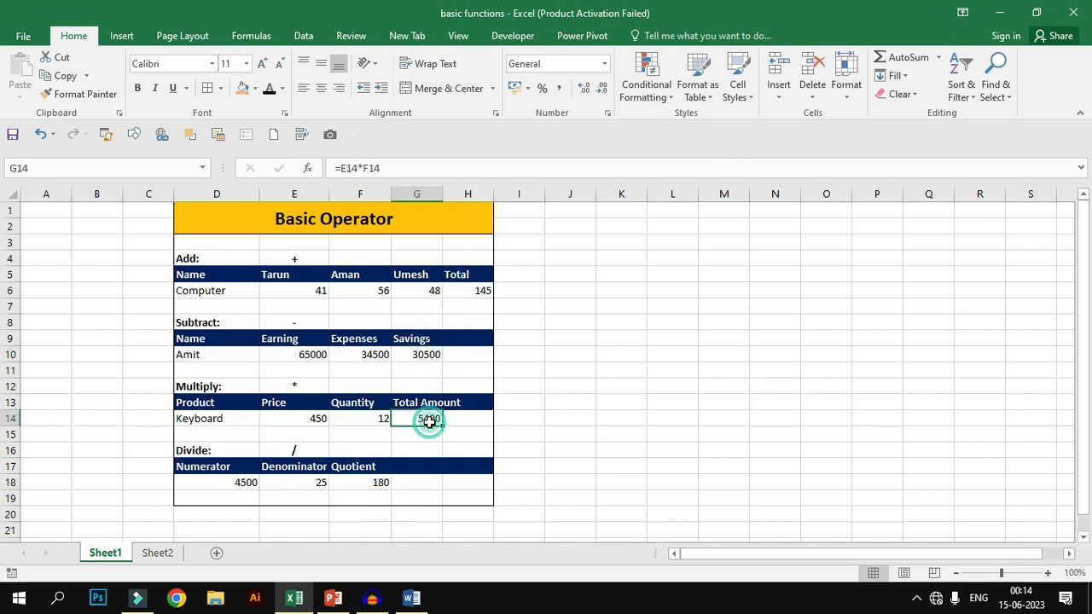
pyautogui.click(382, 480)
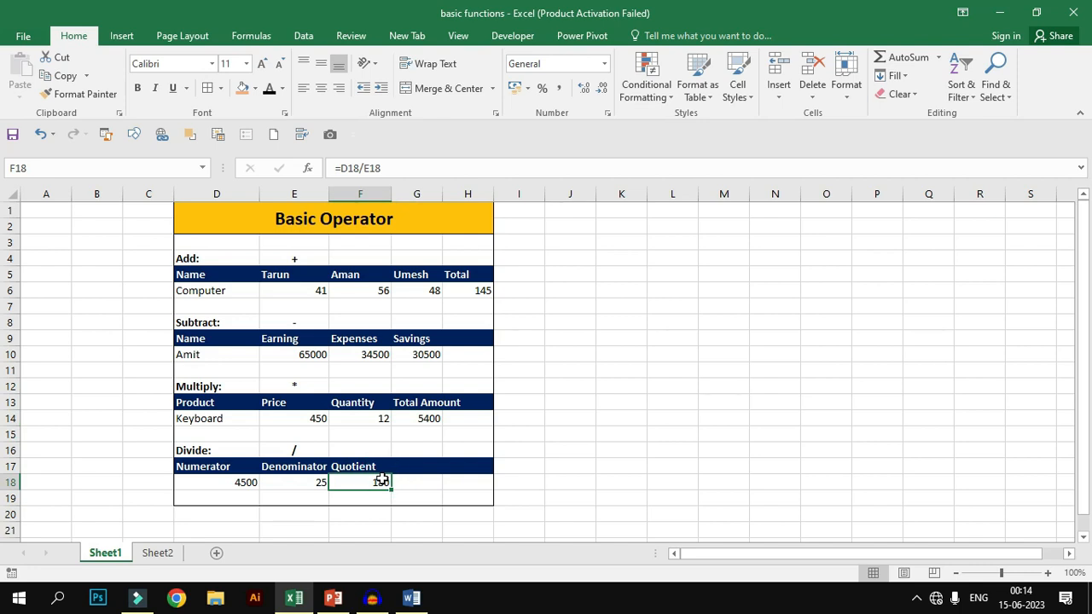
# Switch to Sheet2 and look over the RESULT table's Total and Percentage cells and the Maximum and Minimum cells
pyautogui.click(169, 554)
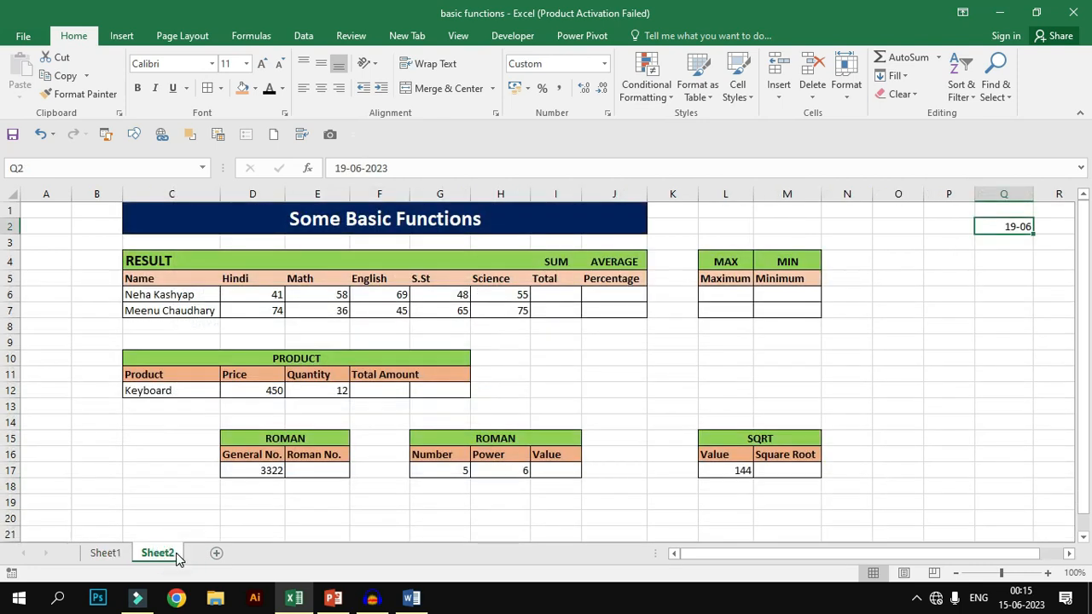
pyautogui.click(561, 388)
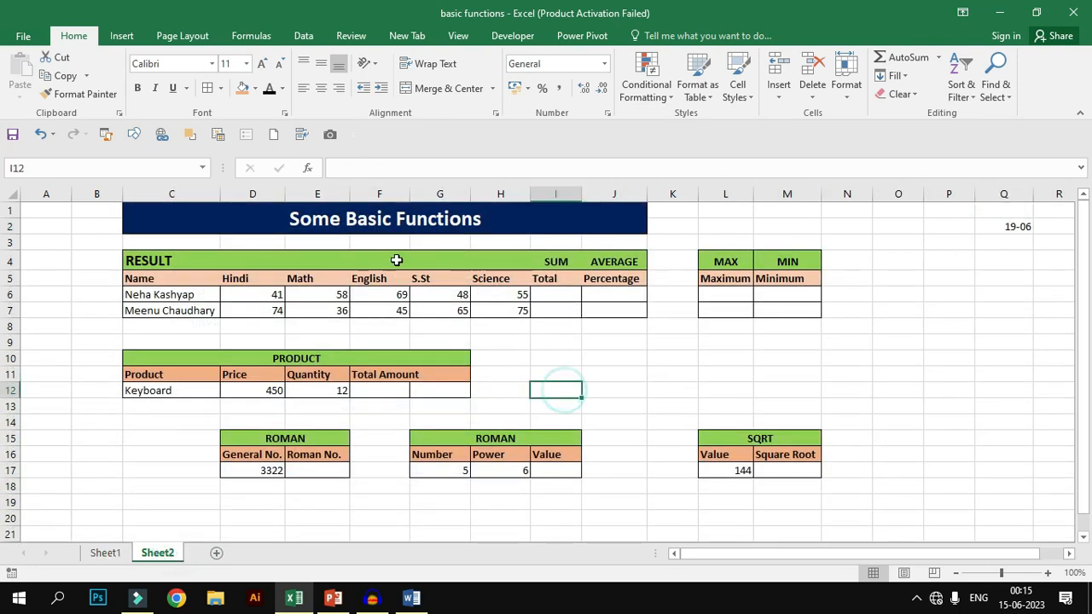
pyautogui.click(228, 262)
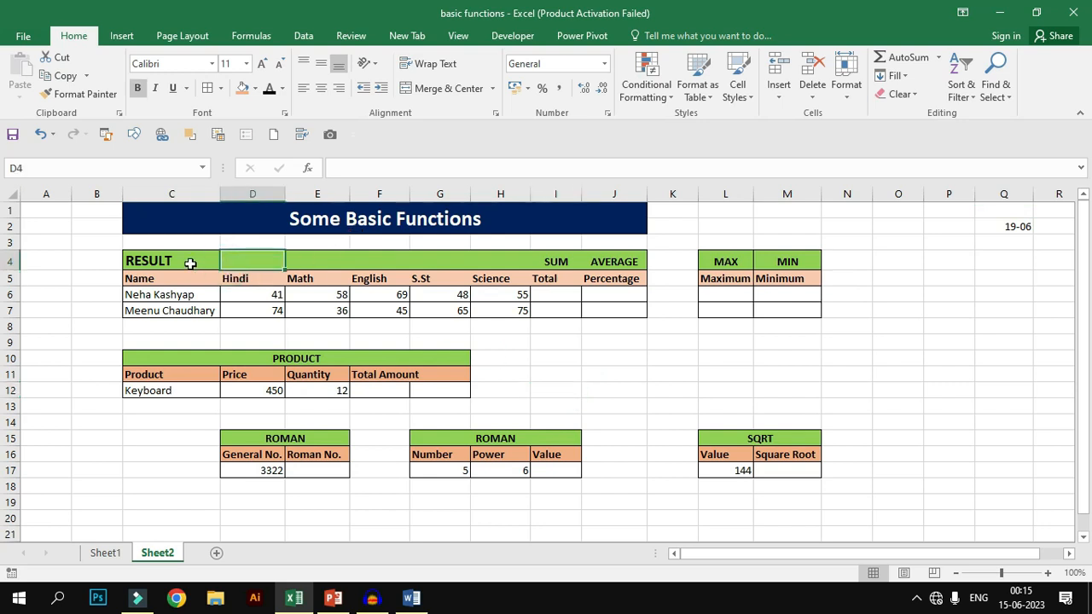
pyautogui.click(555, 292)
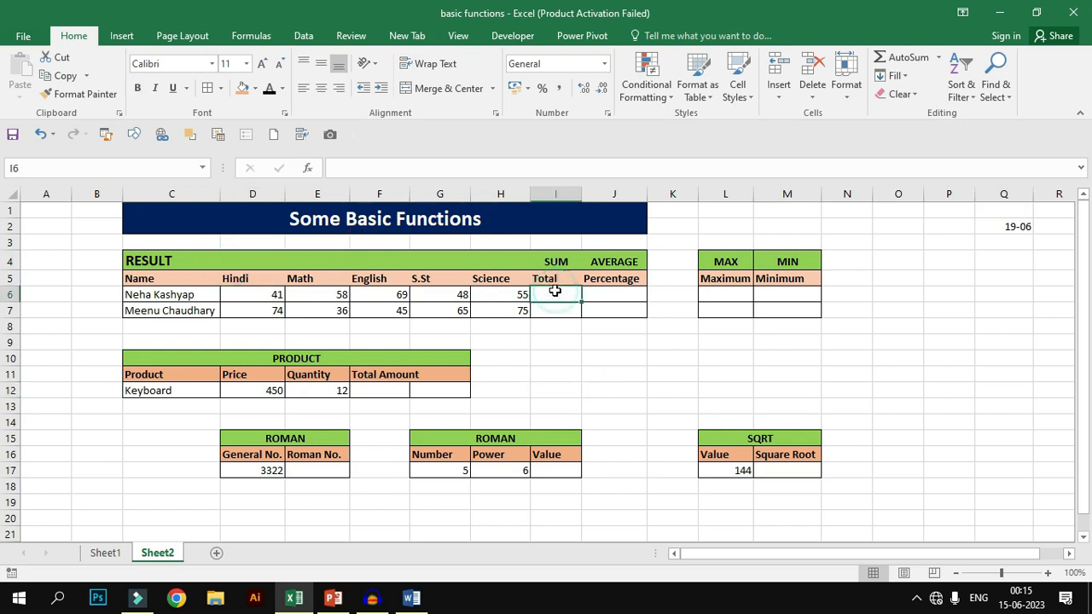
pyautogui.click(629, 301)
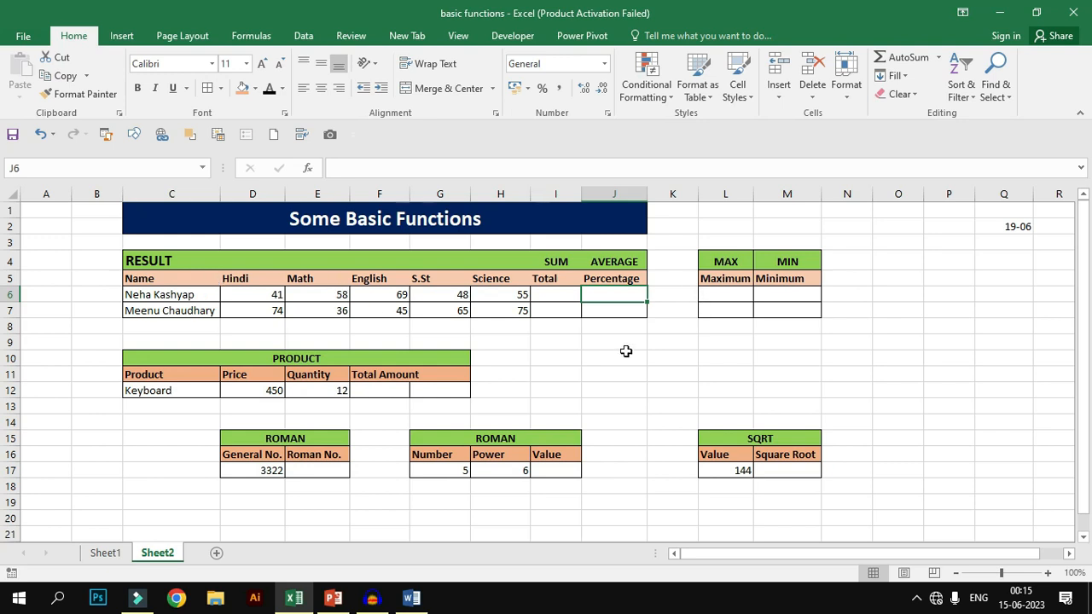
pyautogui.click(724, 291)
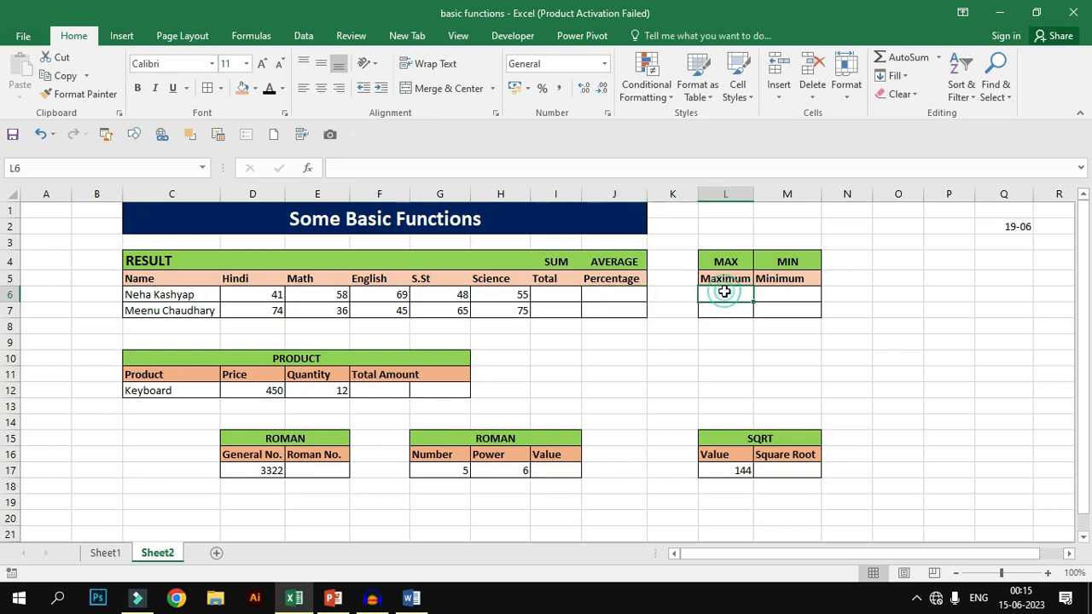
pyautogui.click(785, 294)
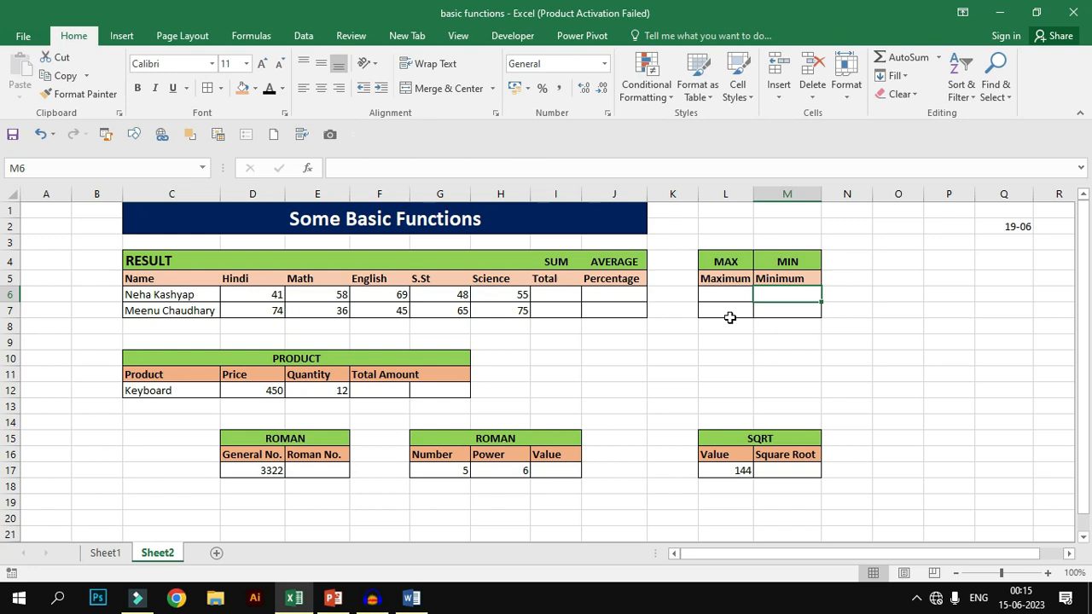
# Calculate the first student's Total in I6 by summing the five subject marks with the formula =SUM(D6:H6)
pyautogui.click(550, 294)
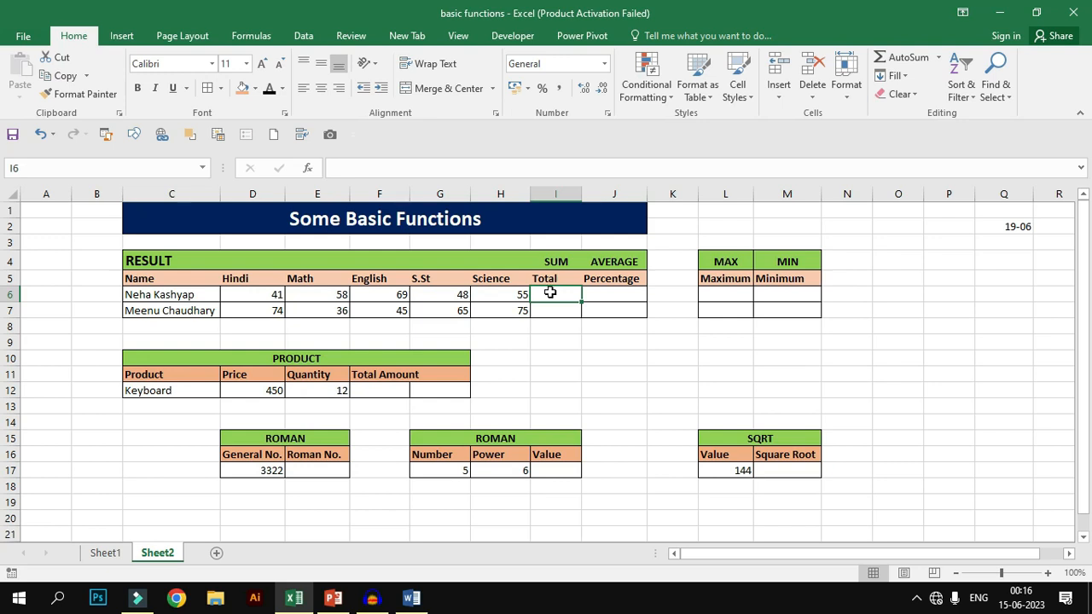
pyautogui.moveTo(248, 295); pyautogui.dragTo(503, 300)
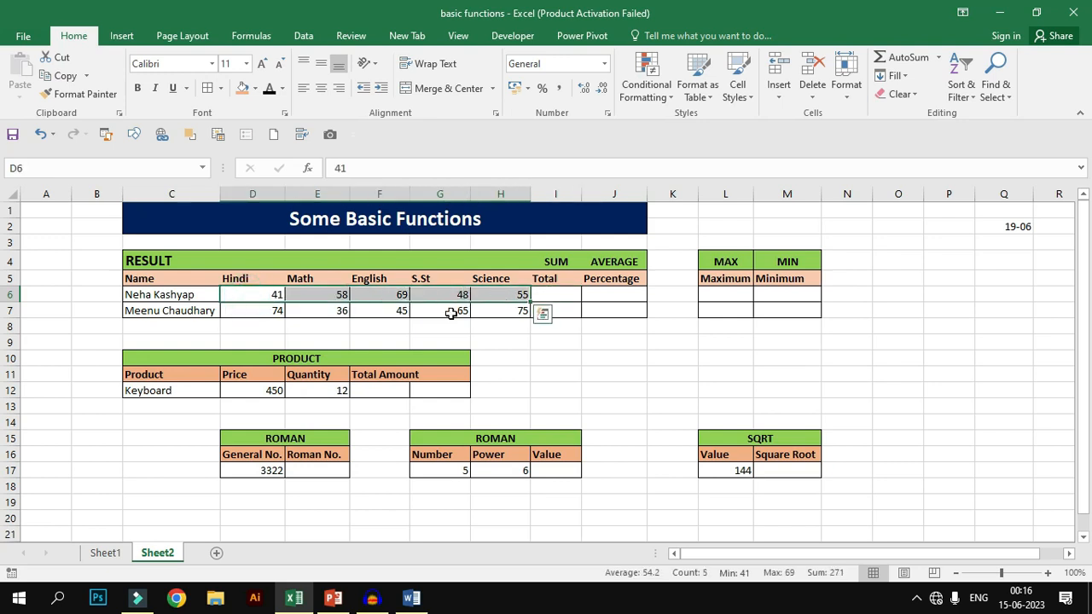
pyautogui.click(561, 295)
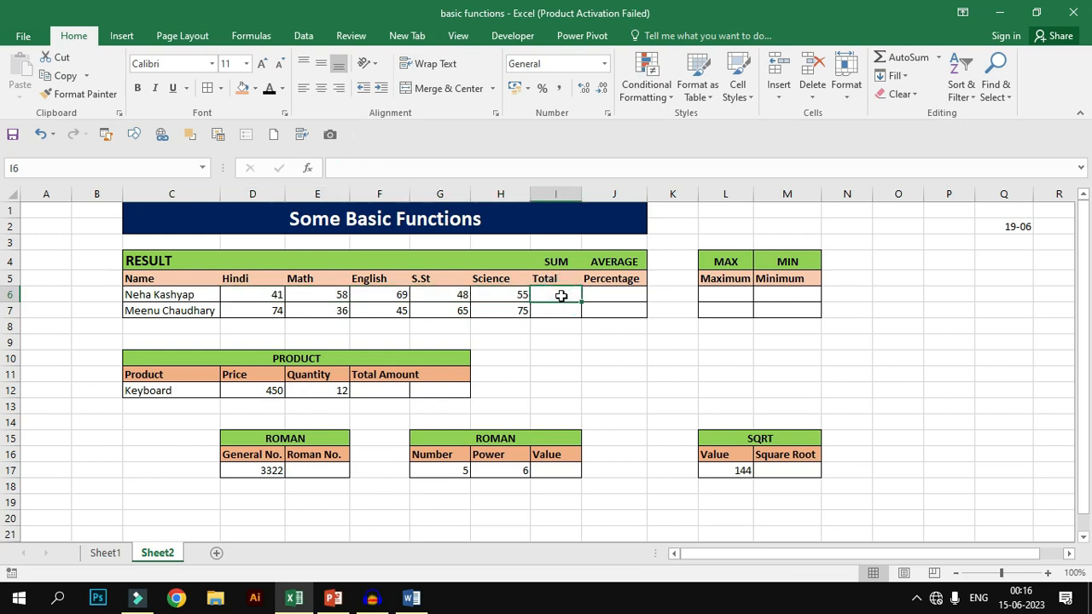
pyautogui.write('=')
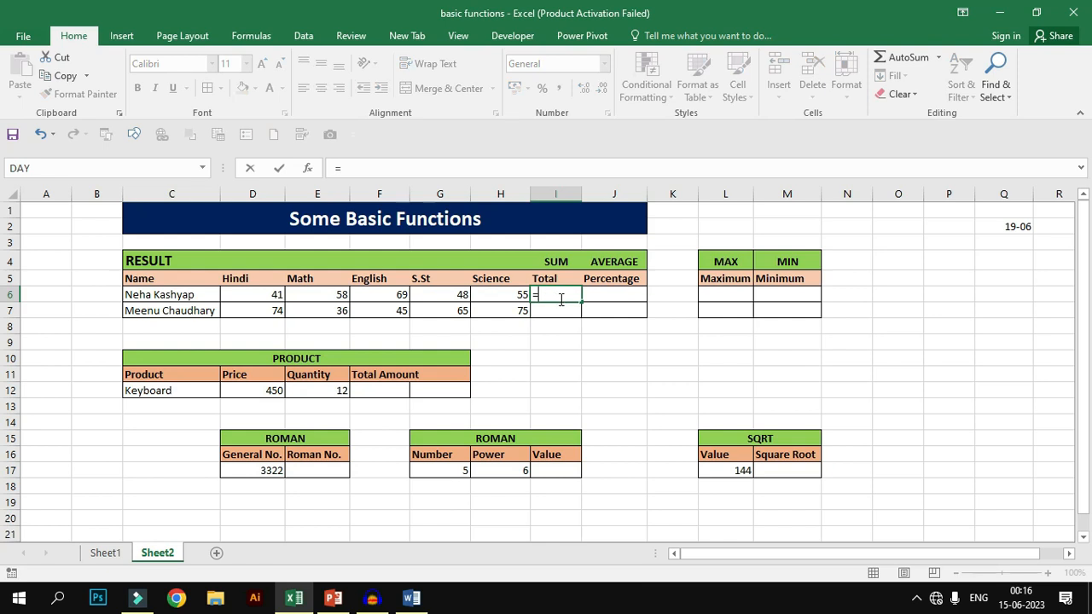
pyautogui.write('sum')
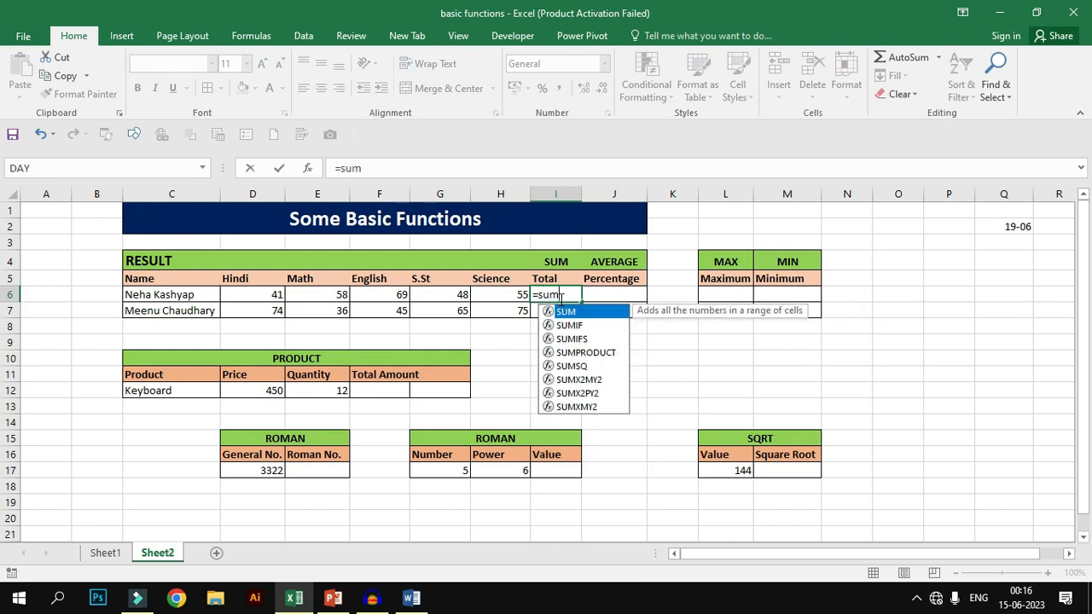
pyautogui.write('(')
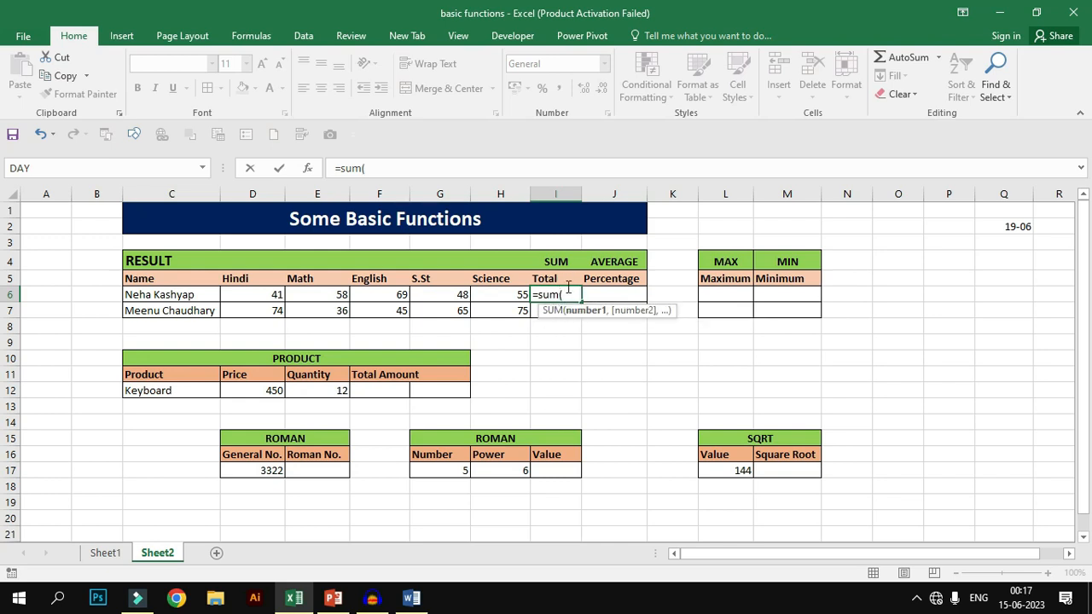
pyautogui.moveTo(247, 294); pyautogui.dragTo(494, 293)
pyautogui.write(')')
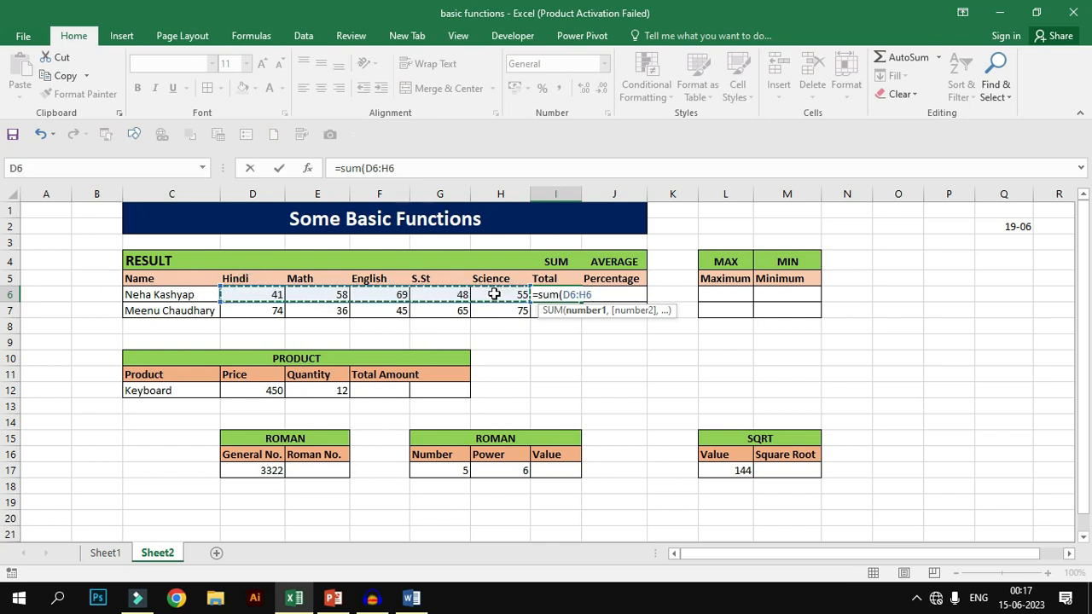
pyautogui.press('Return')
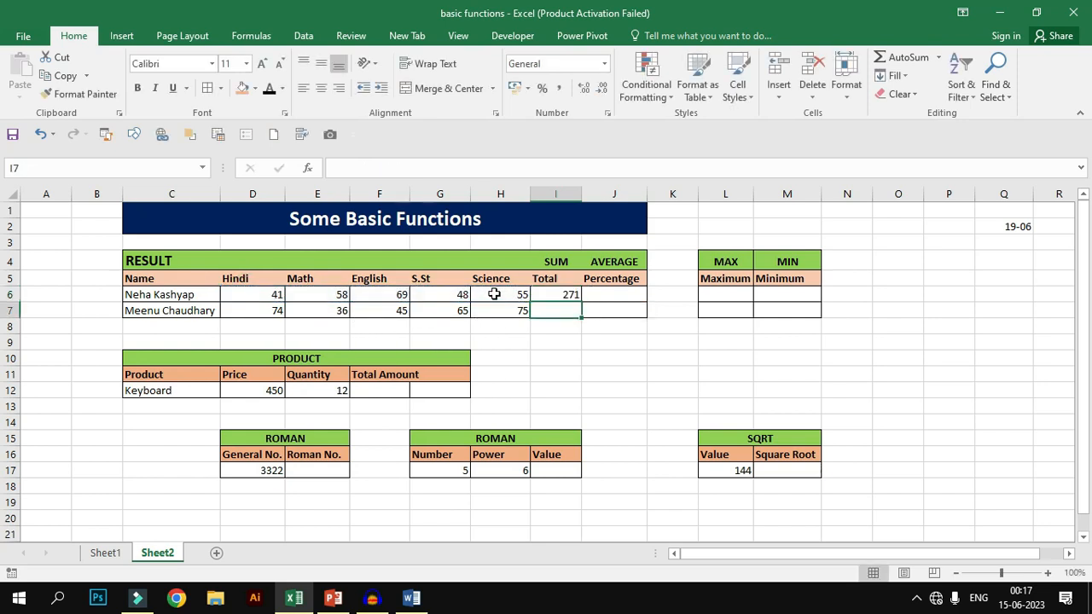
pyautogui.click(558, 290)
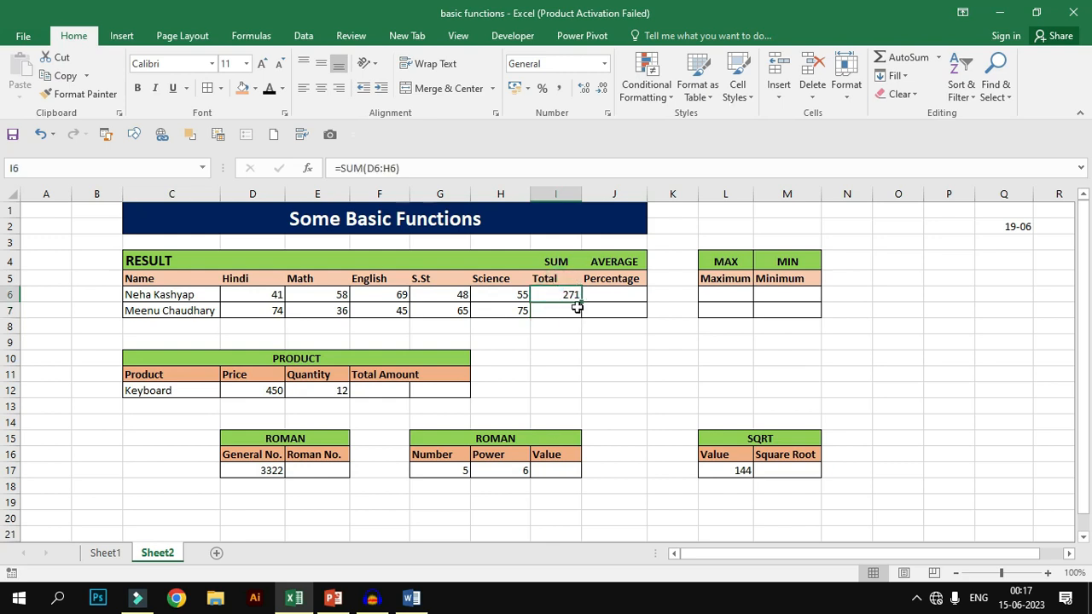
# Calculate the second student's Total in I7 with the formula =SUM(D7:H7), and check the formula
pyautogui.click(569, 312)
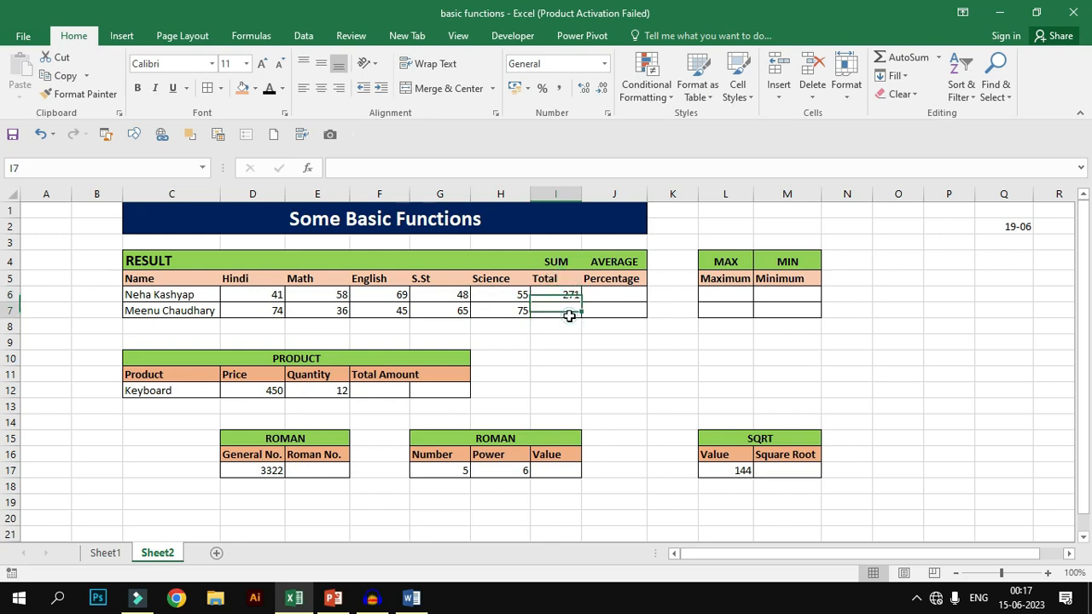
pyautogui.write('=sum')
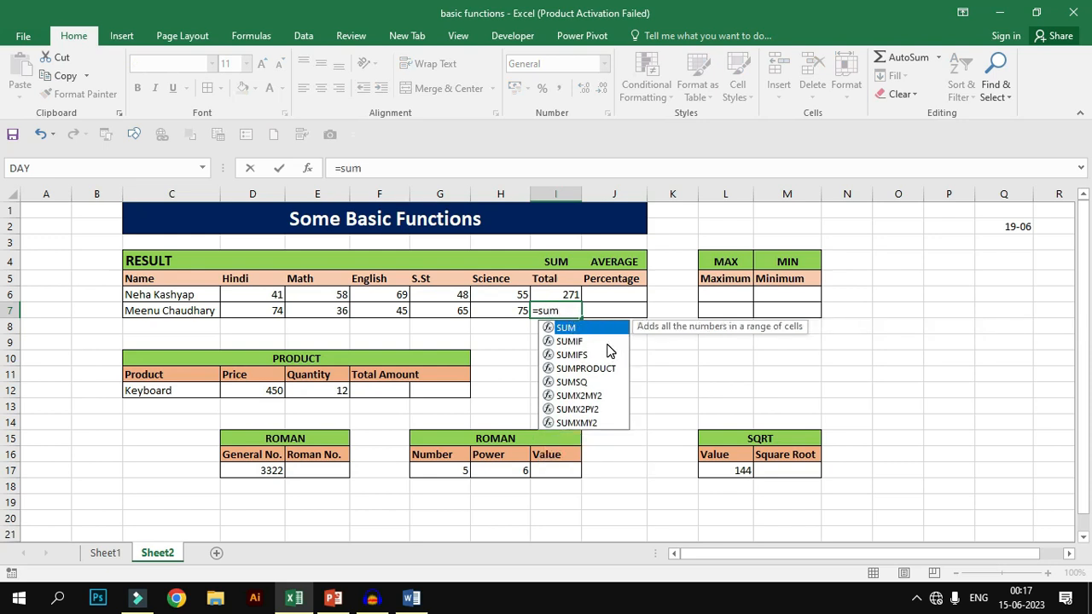
pyautogui.doubleClick(566, 330)
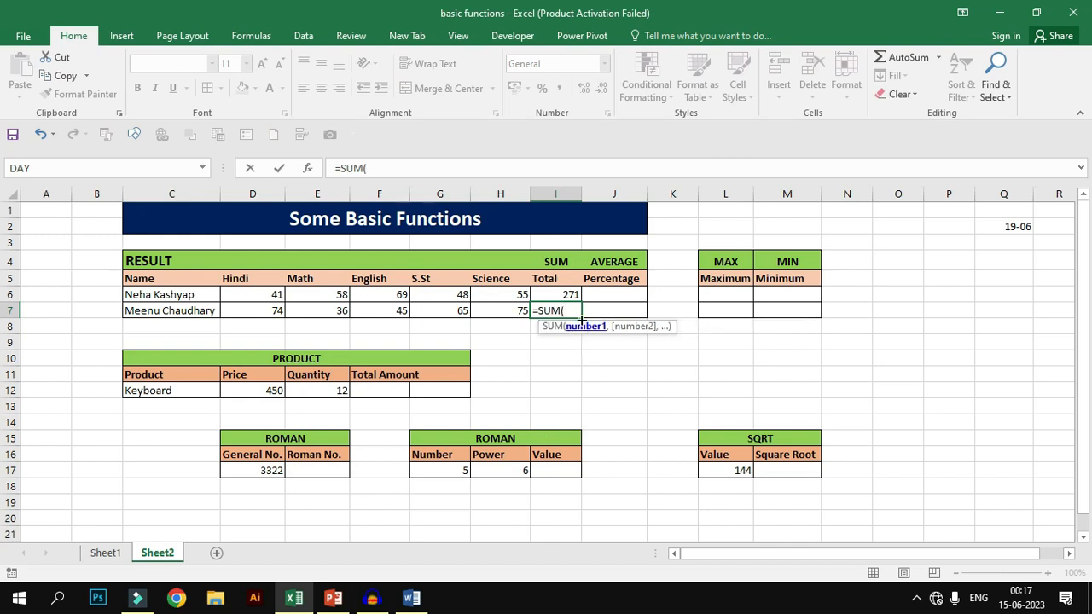
pyautogui.moveTo(260, 314); pyautogui.dragTo(483, 317)
pyautogui.write(')')
pyautogui.press('Return')
pyautogui.click(559, 312)
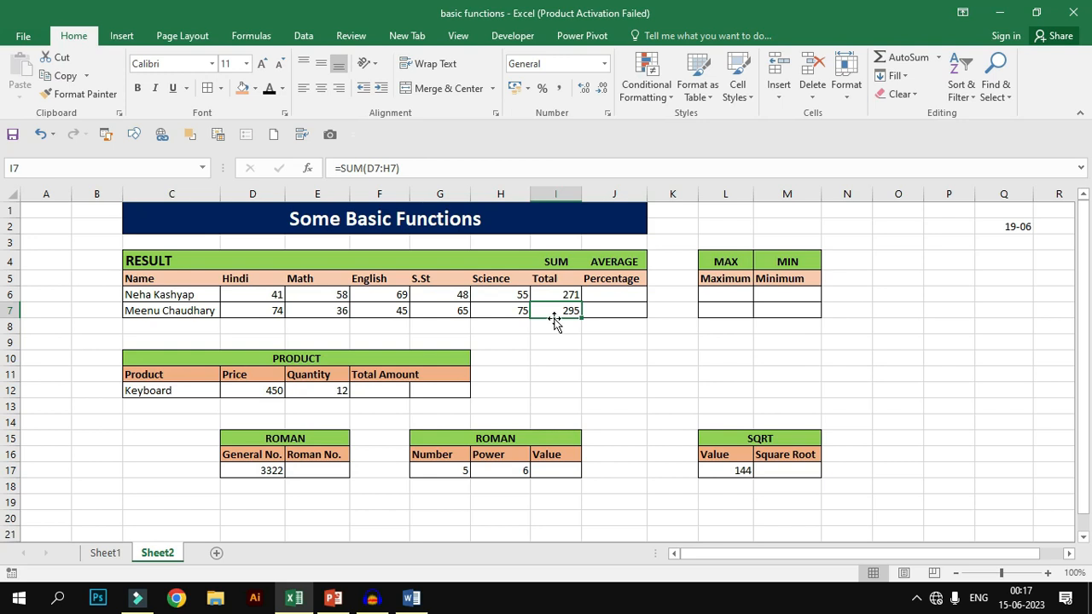
# Calculate the first student's Percentage in J6 with the formula =AVERAGE(D6:H6) and fill it down to J7
pyautogui.click(603, 296)
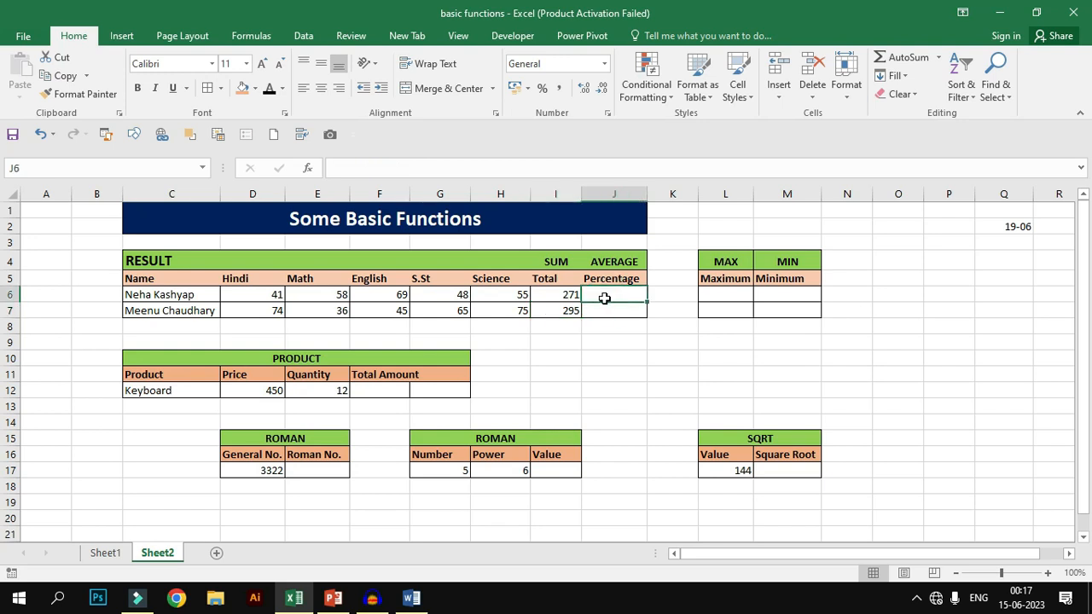
pyautogui.write('=avera')
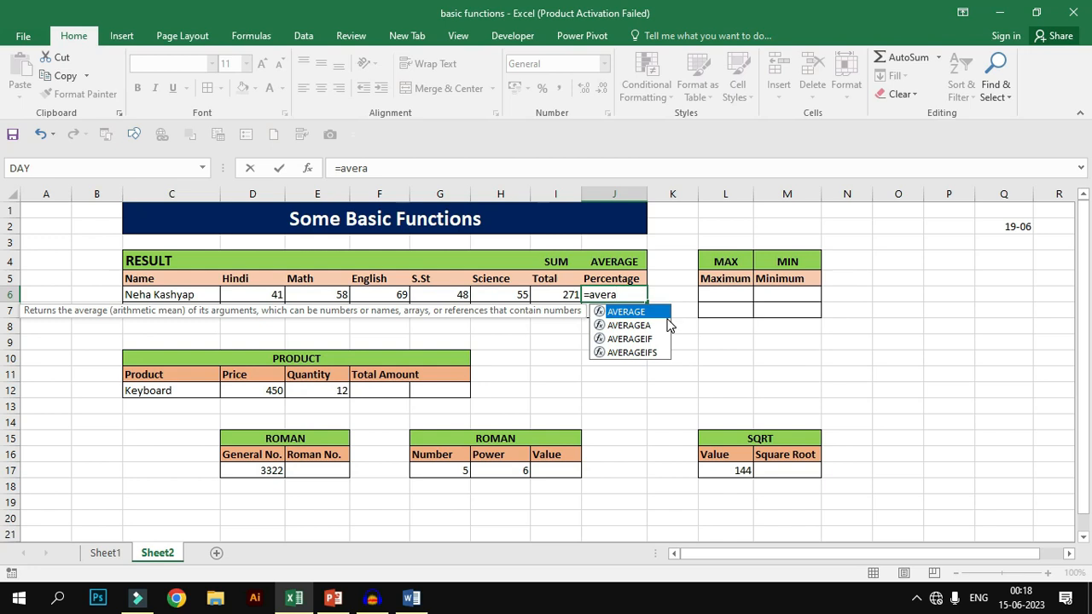
pyautogui.press('Tab')
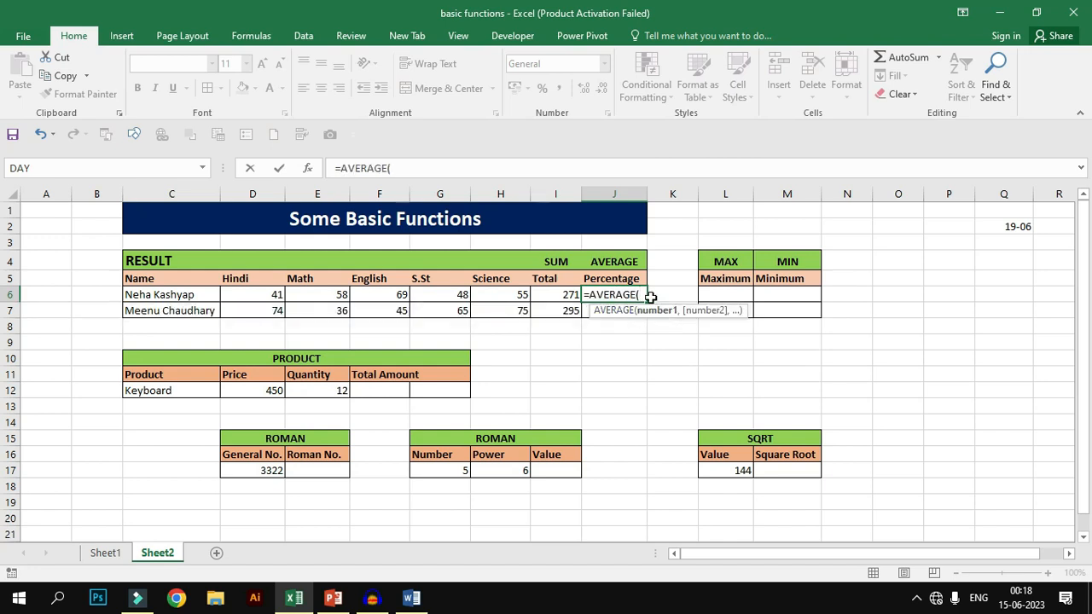
pyautogui.moveTo(254, 295); pyautogui.dragTo(525, 295)
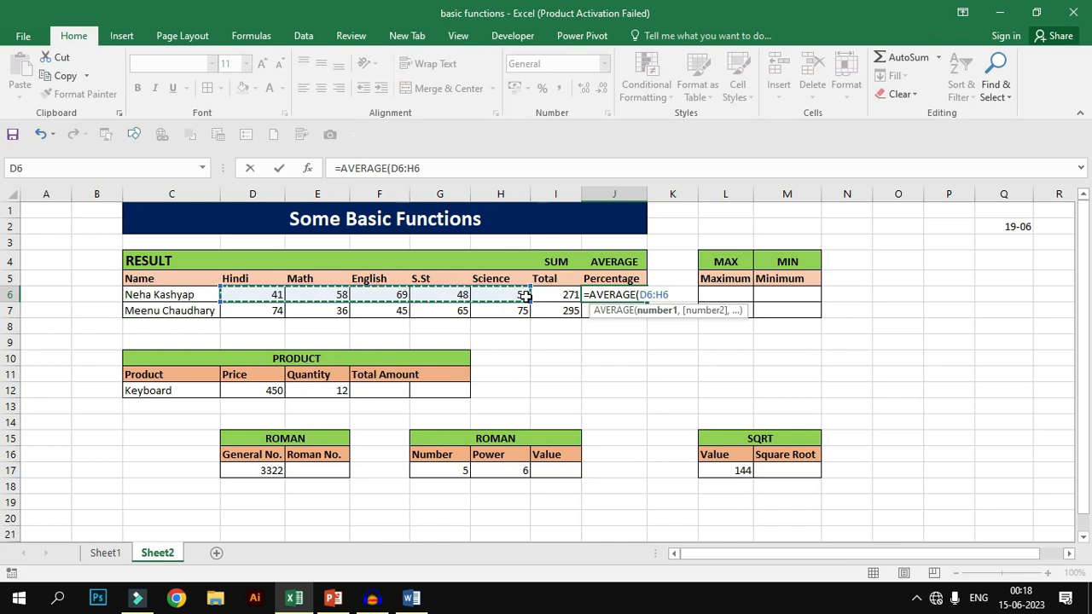
pyautogui.write(')')
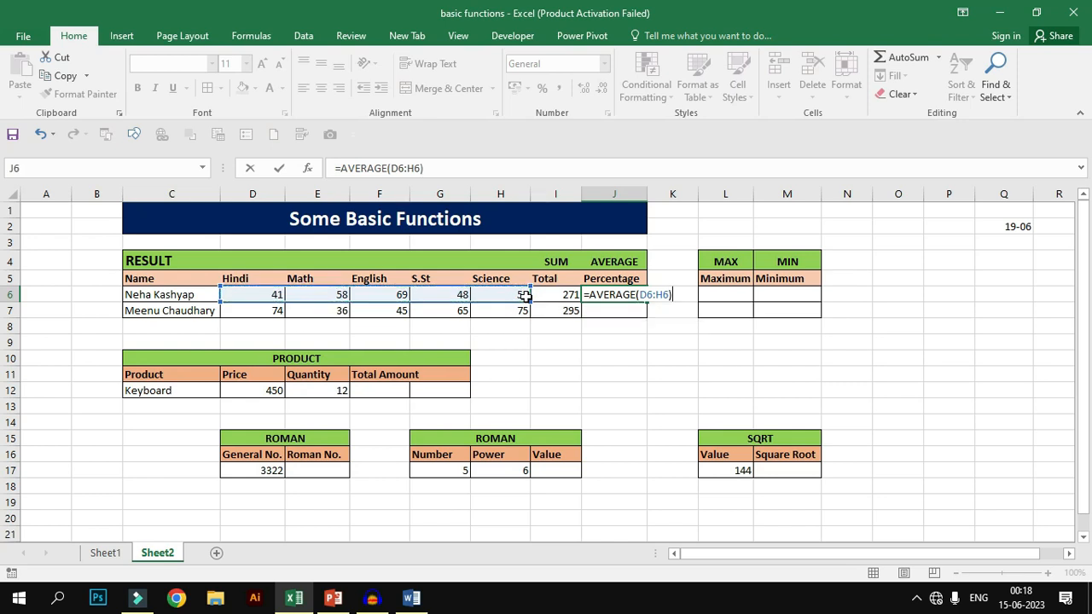
pyautogui.press('Return')
pyautogui.click(621, 298)
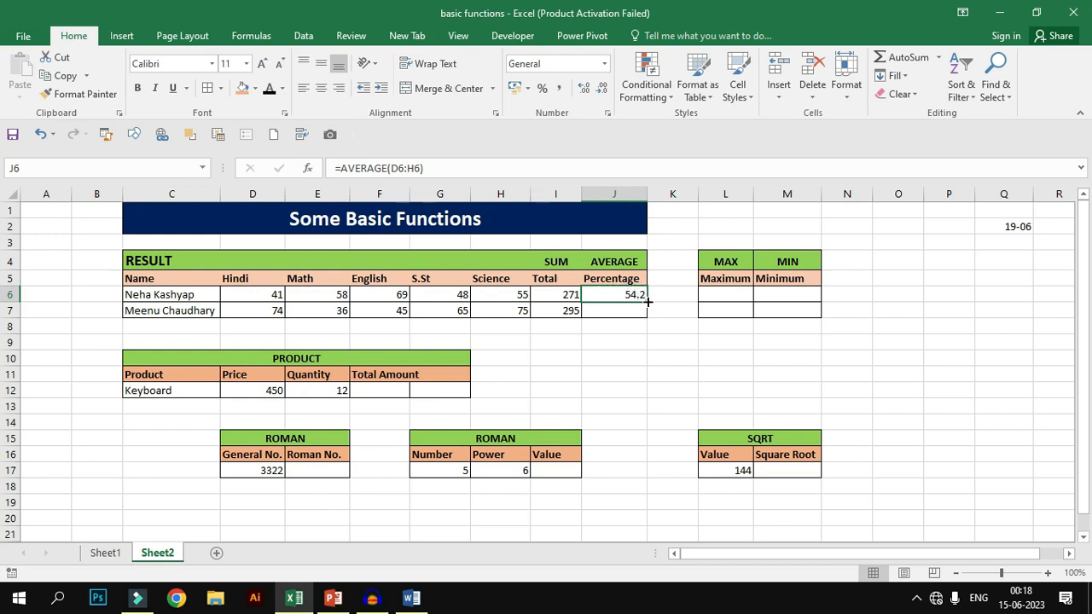
pyautogui.moveTo(647, 302); pyautogui.dragTo(641, 311)
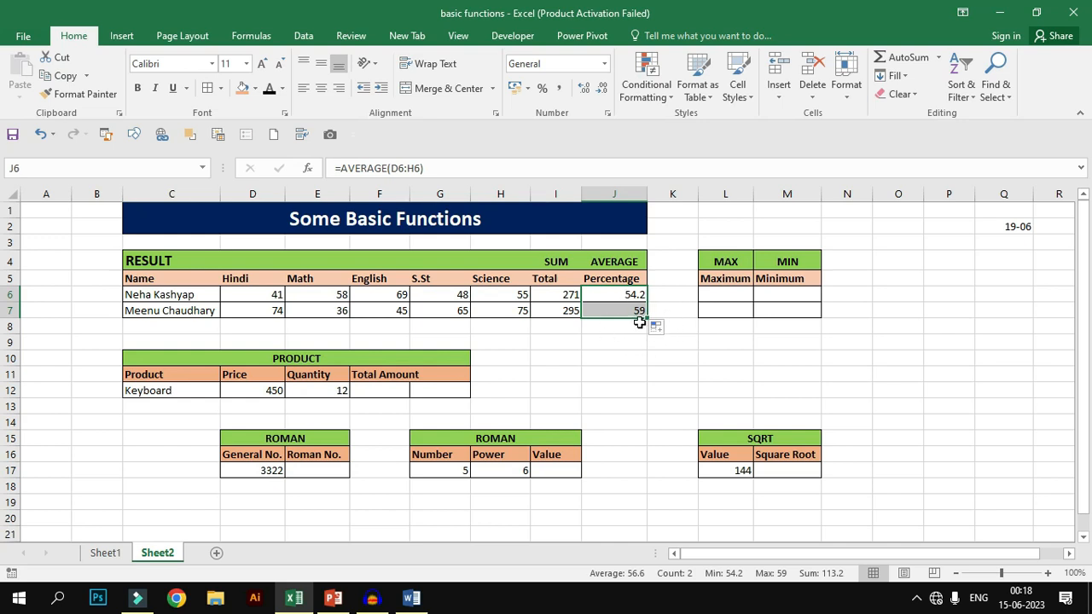
# Find the first student's Maximum mark in L6 with the formula =MAX(D6:H6) and fill it down to L7
pyautogui.click(725, 293)
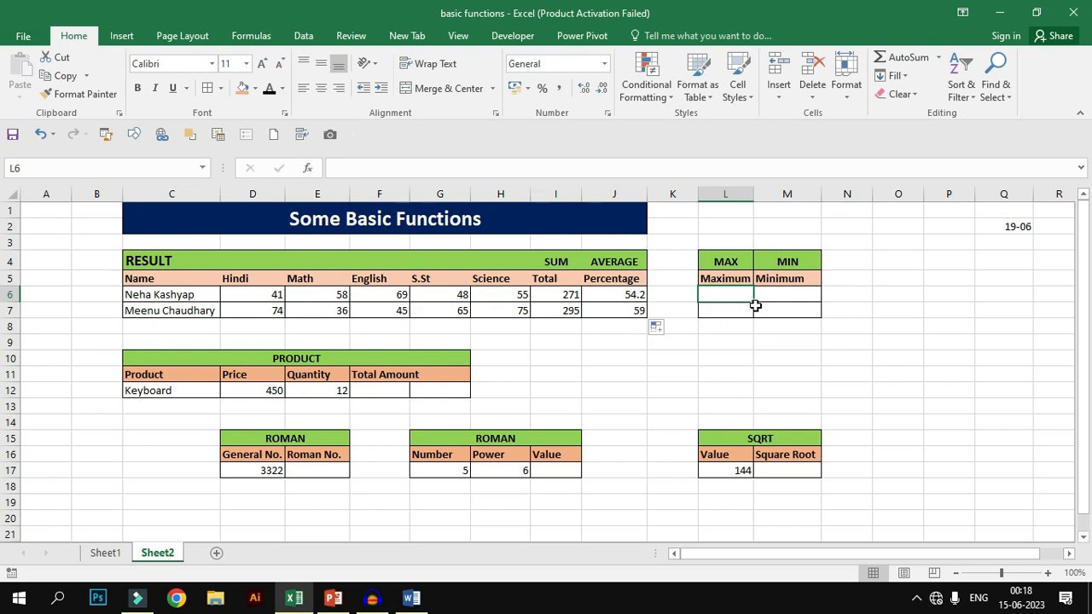
pyautogui.write('=max')
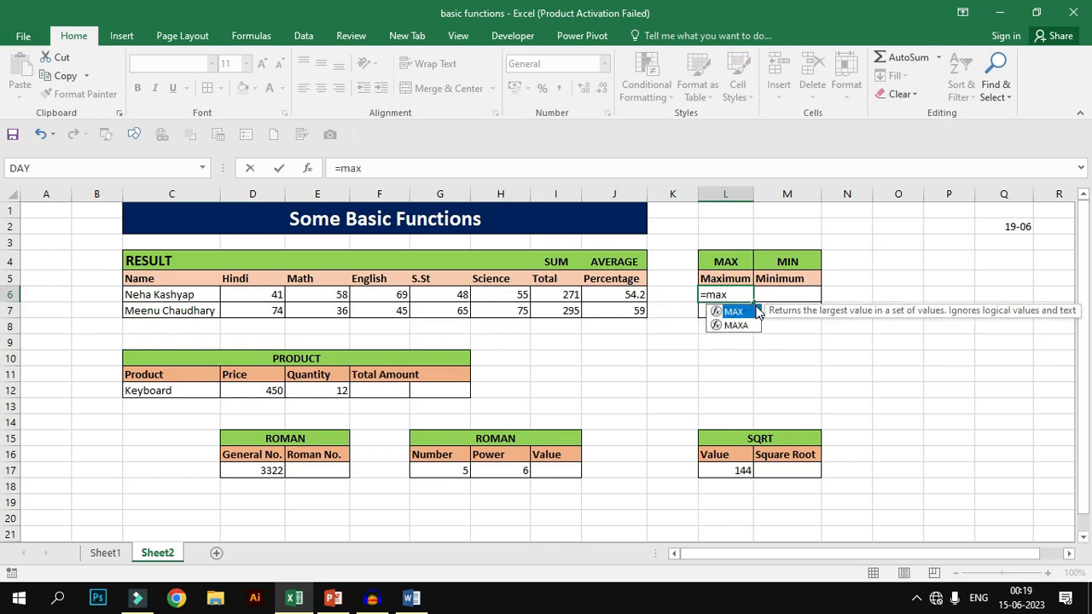
pyautogui.doubleClick(754, 312)
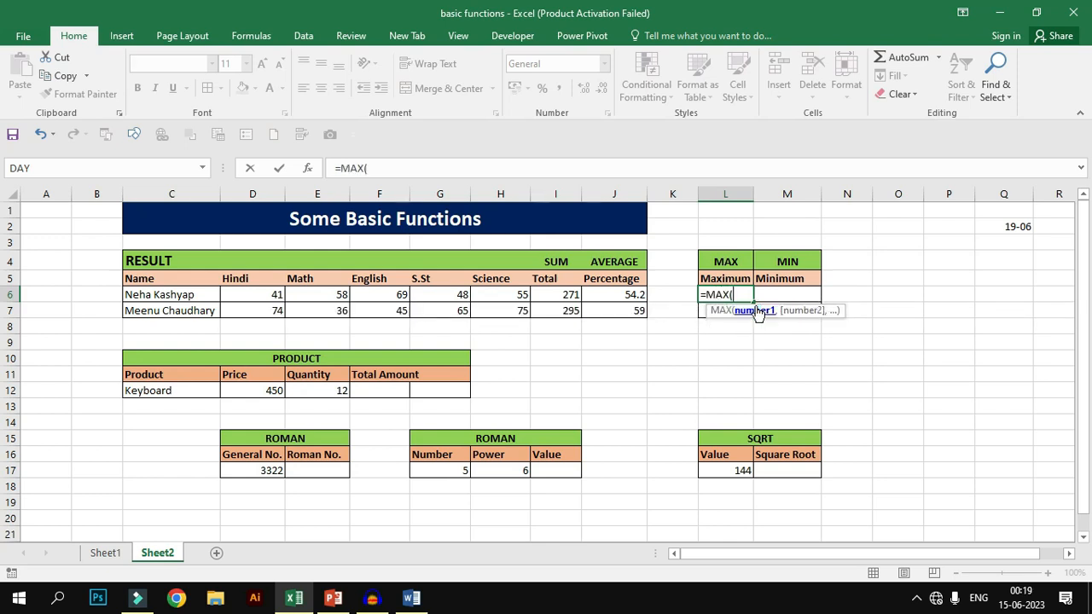
pyautogui.moveTo(261, 292); pyautogui.dragTo(478, 294)
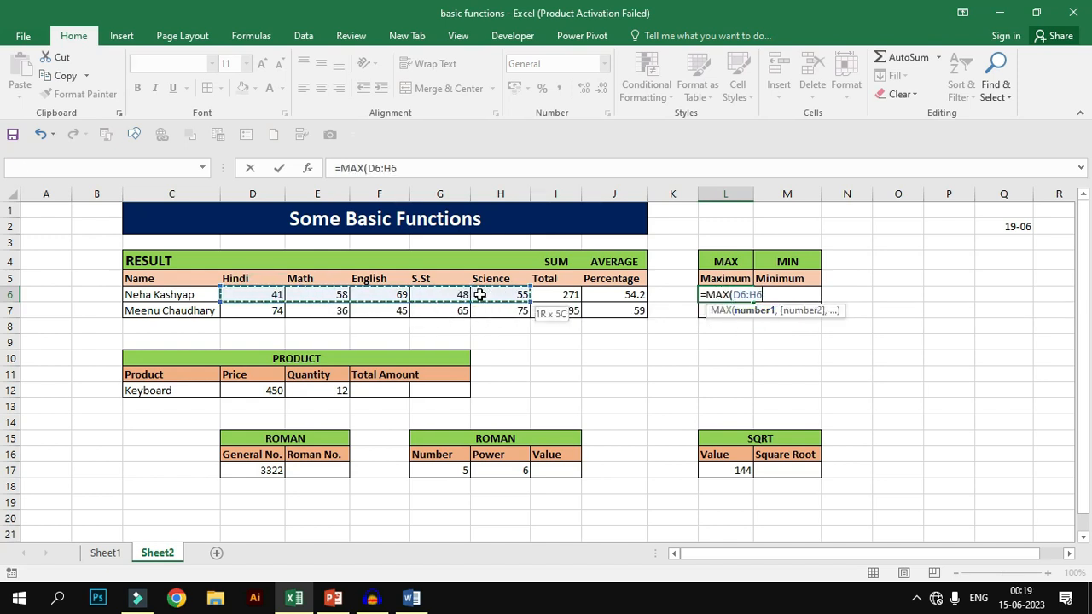
pyautogui.write(')')
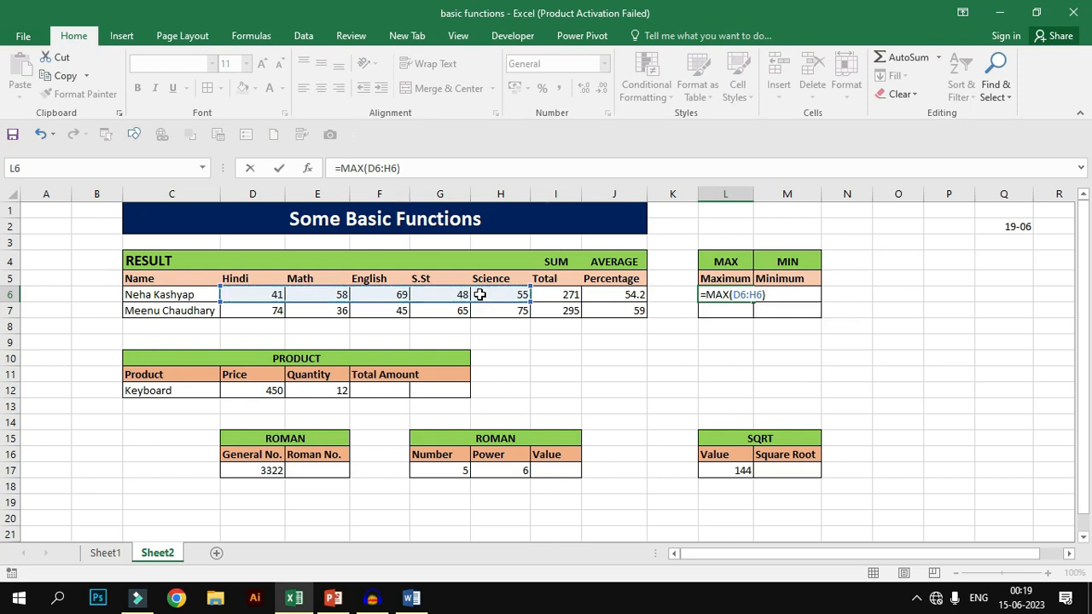
pyautogui.press('Return')
pyautogui.click(732, 297)
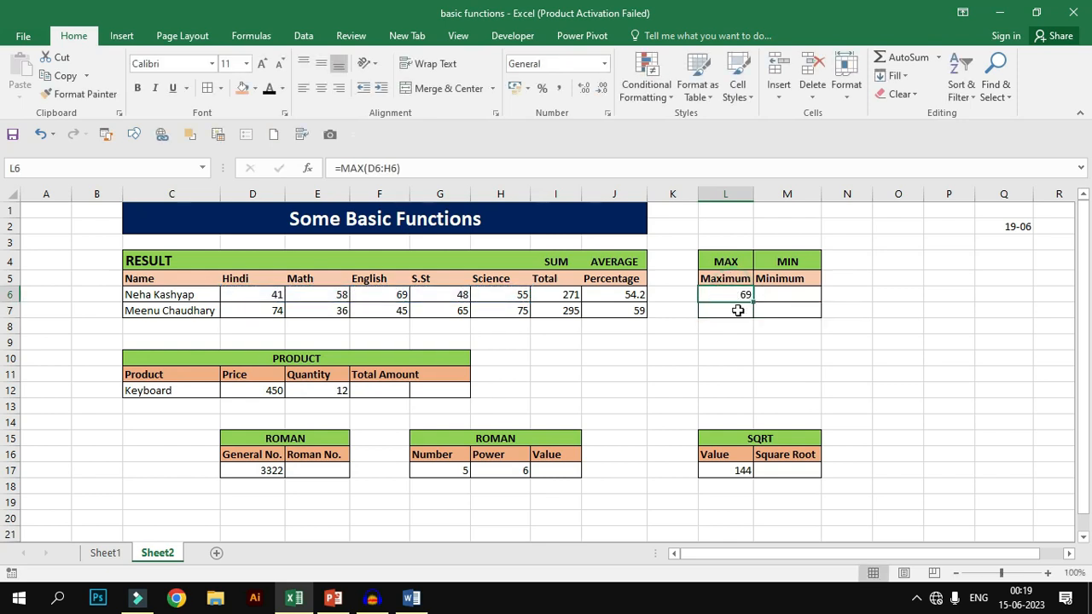
pyautogui.moveTo(756, 300); pyautogui.dragTo(751, 323)
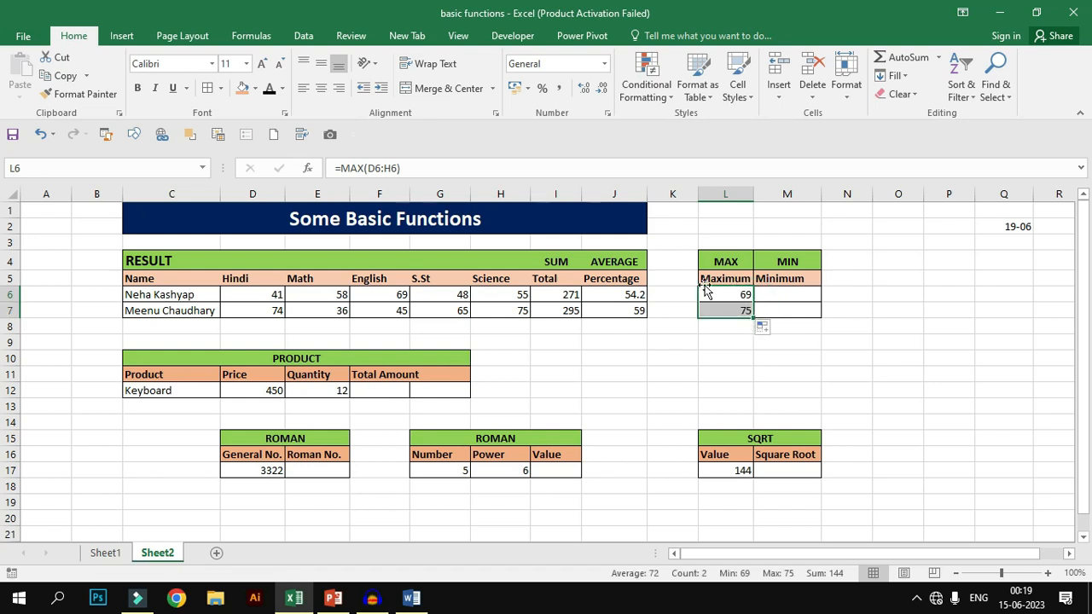
# Find the first student's Minimum mark in M6 with the formula =MIN(D6:H6) and fill it down to M7
pyautogui.doubleClick(783, 301)
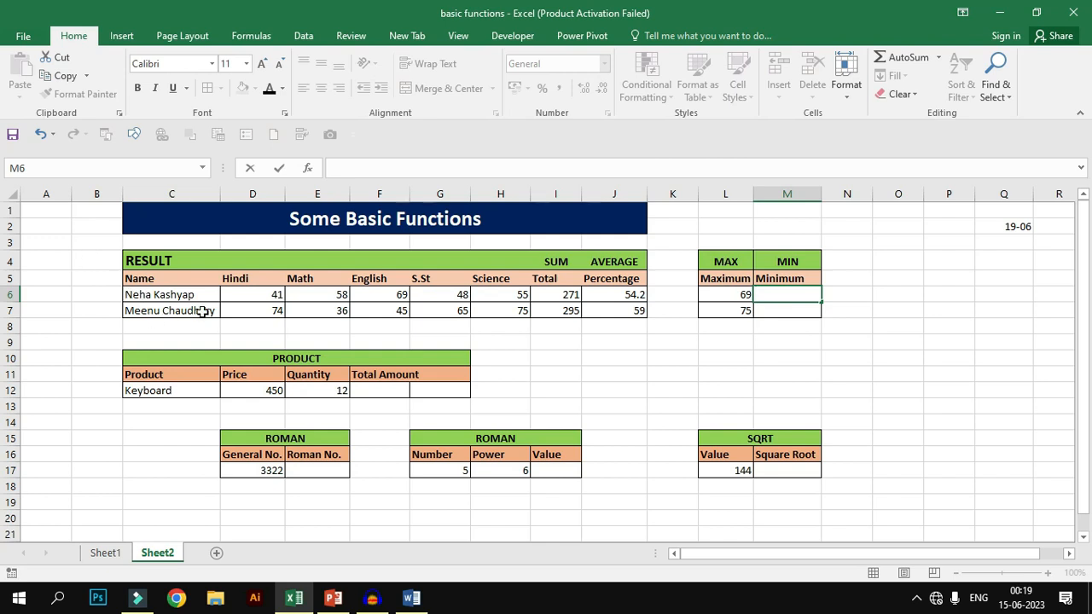
pyautogui.write('=')
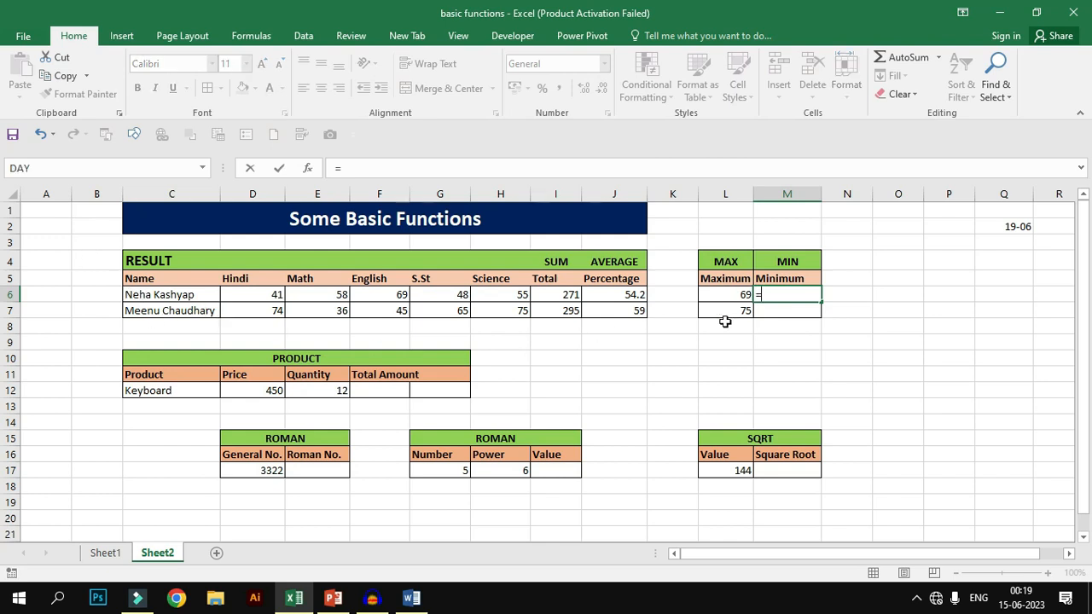
pyautogui.write('MIN(')
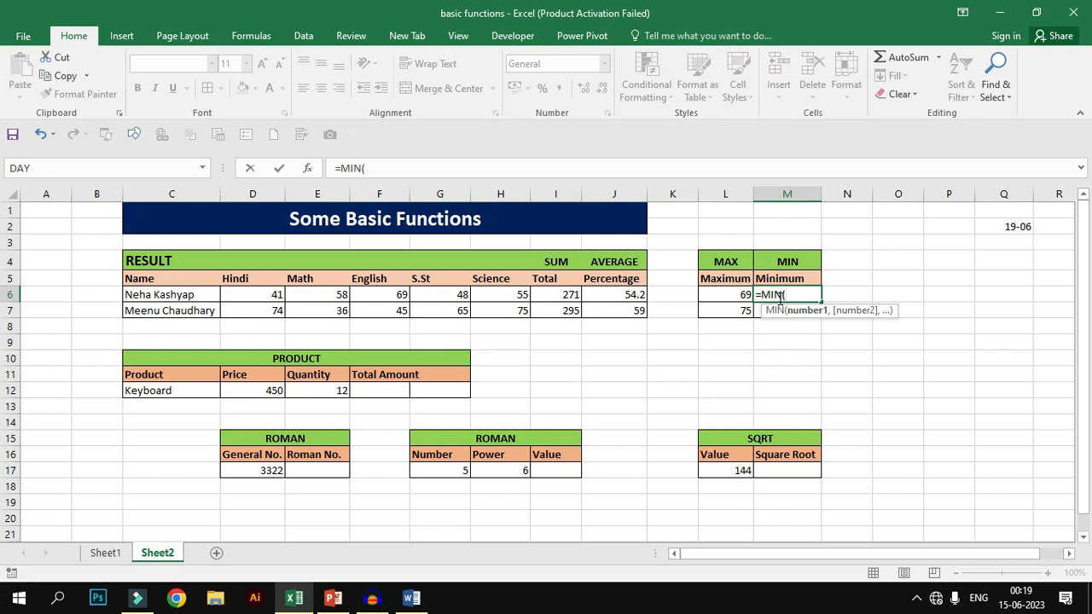
pyautogui.moveTo(251, 293); pyautogui.dragTo(491, 298)
pyautogui.write(')')
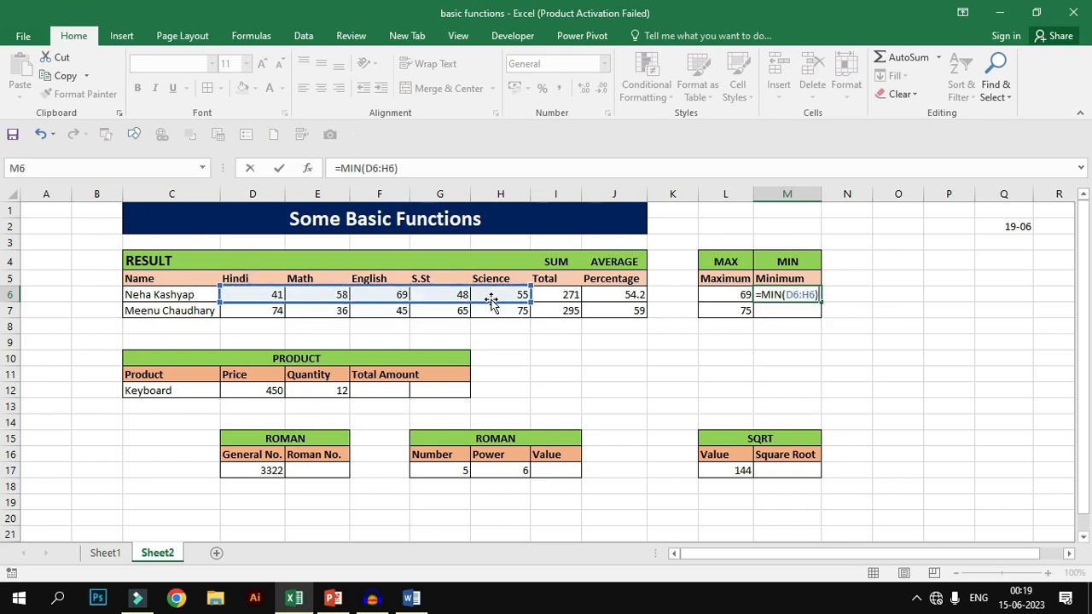
pyautogui.press('Return')
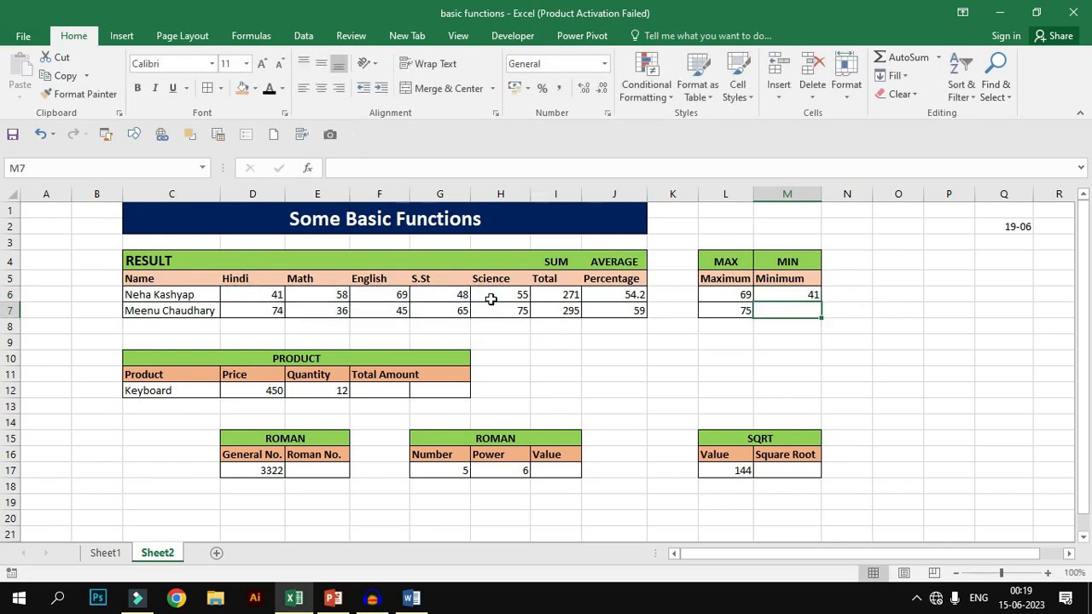
pyautogui.click(779, 294)
pyautogui.moveTo(820, 303); pyautogui.dragTo(818, 317)
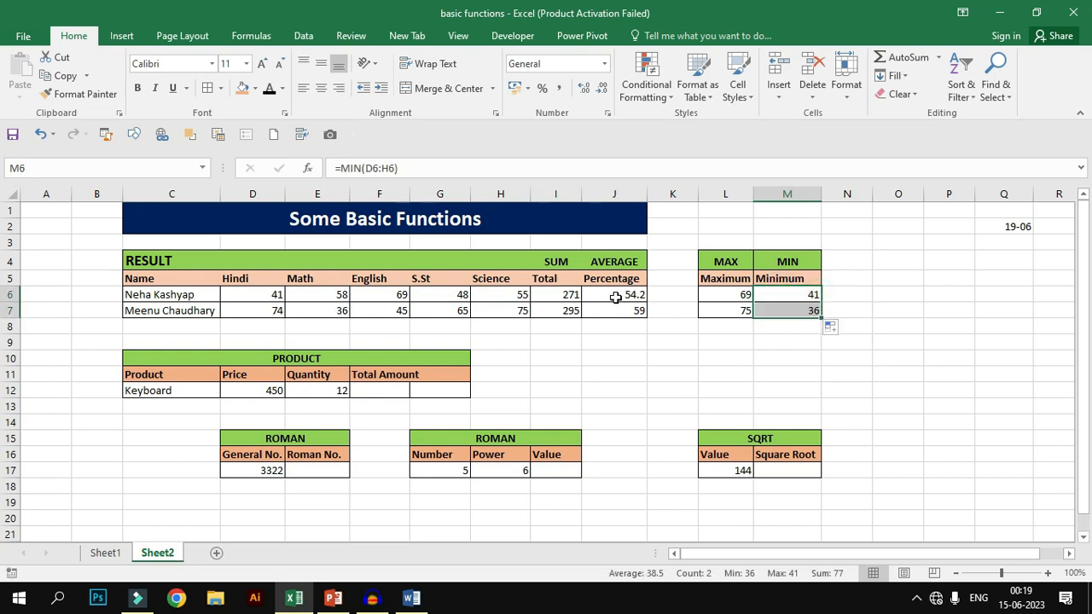
# Review the Maximum and Minimum formulas of both students in L6:M7
pyautogui.click(739, 297)
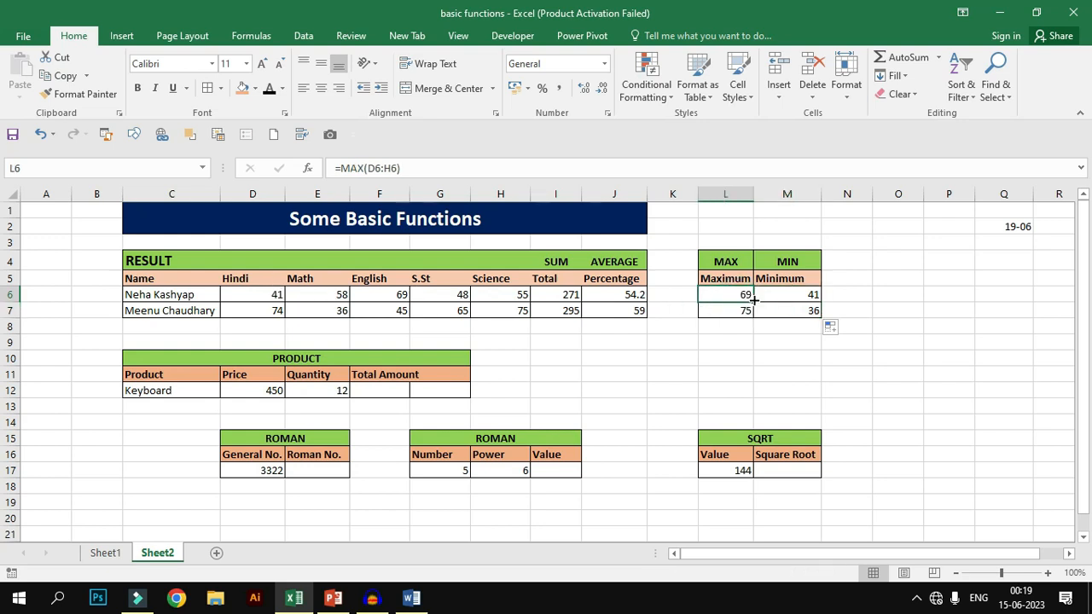
pyautogui.click(814, 297)
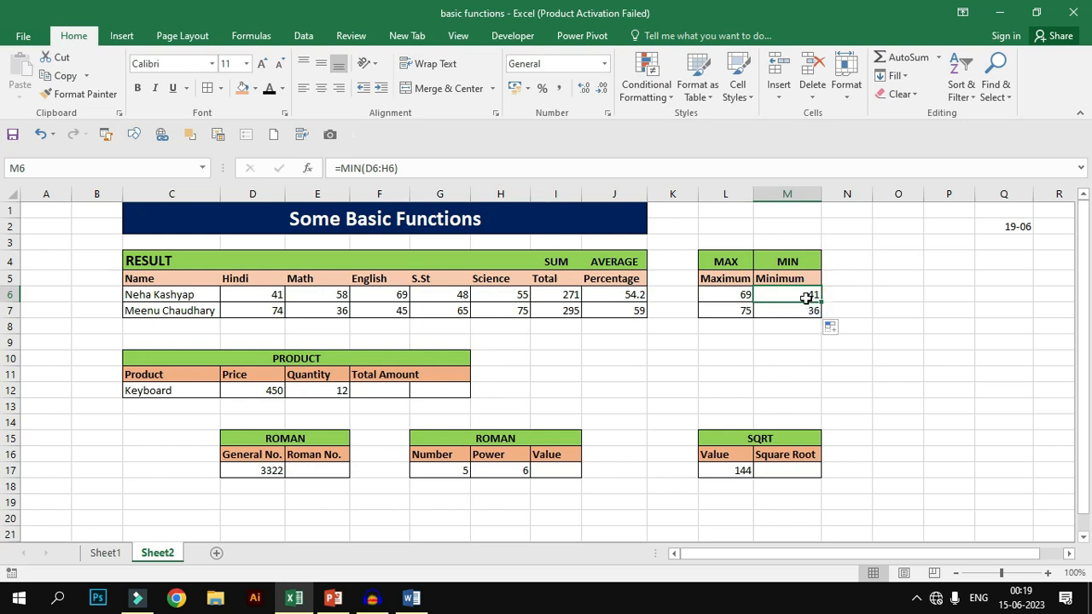
pyautogui.click(726, 311)
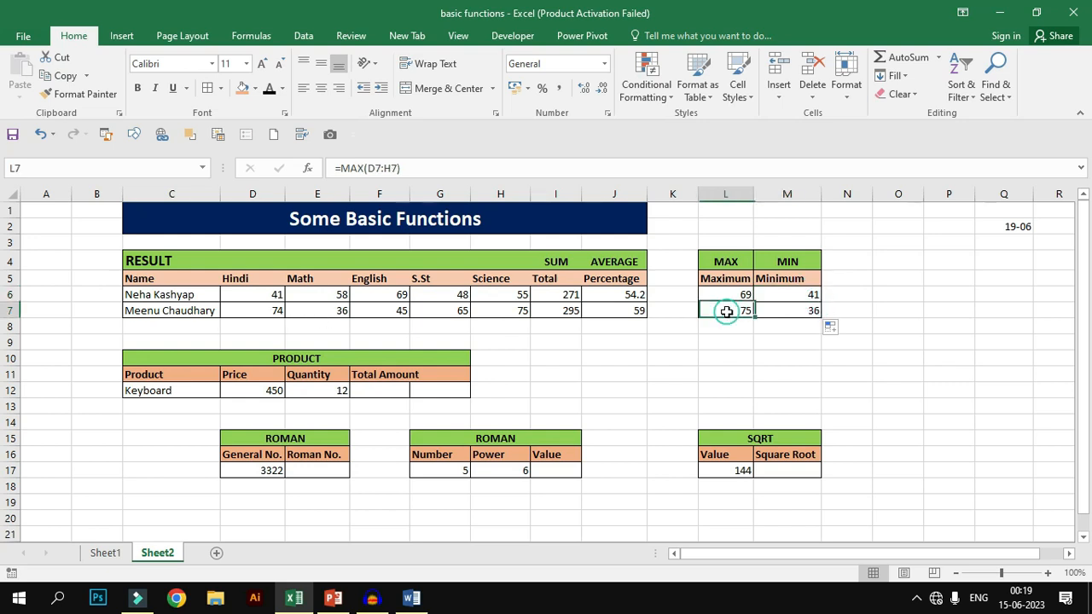
pyautogui.click(812, 312)
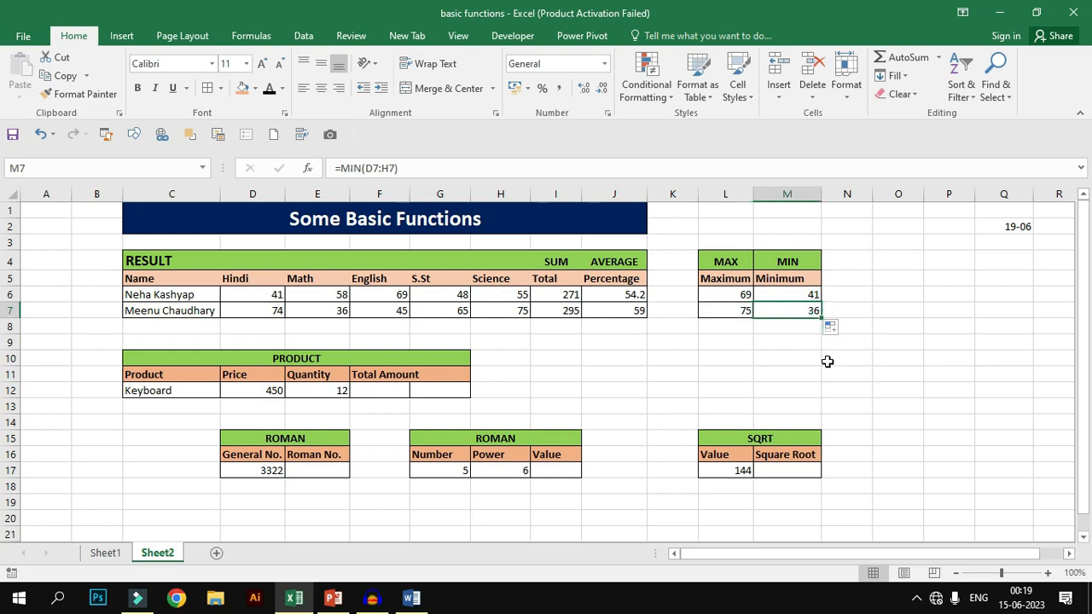
pyautogui.press('Up')
pyautogui.press('Up')
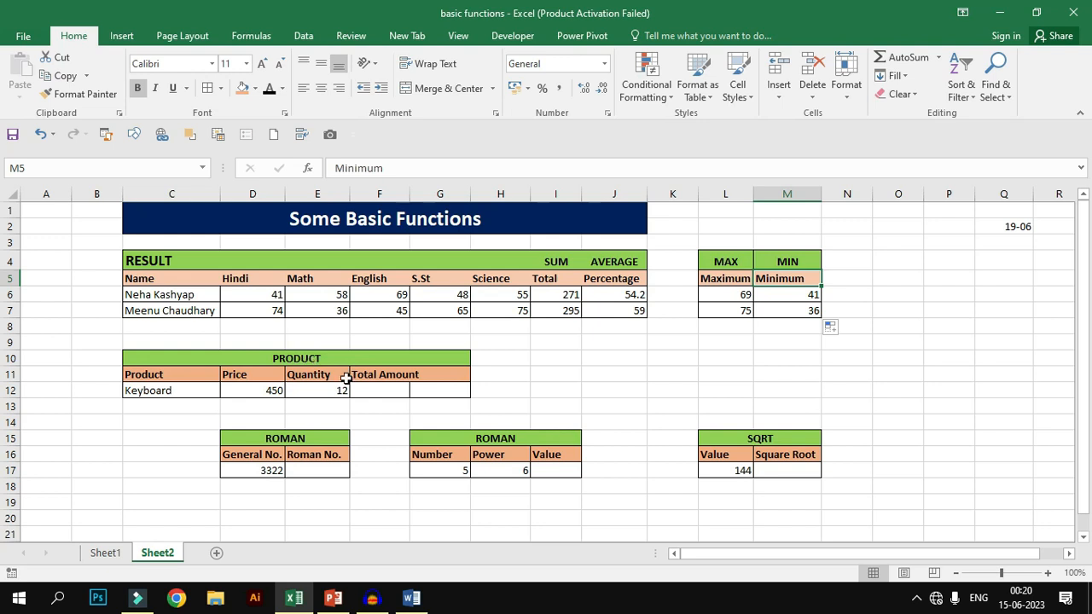
# Calculate the keyboard's Total Amount in F12 from its price and quantity with the formula =PRODUCT(D12:E12), and check the formula
pyautogui.click(197, 390)
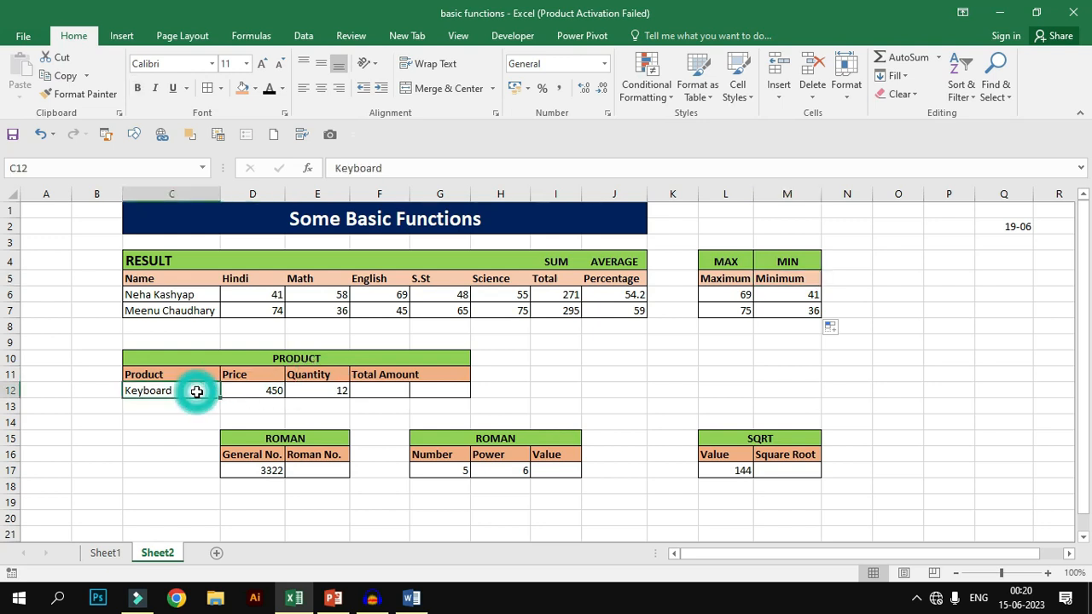
pyautogui.click(268, 392)
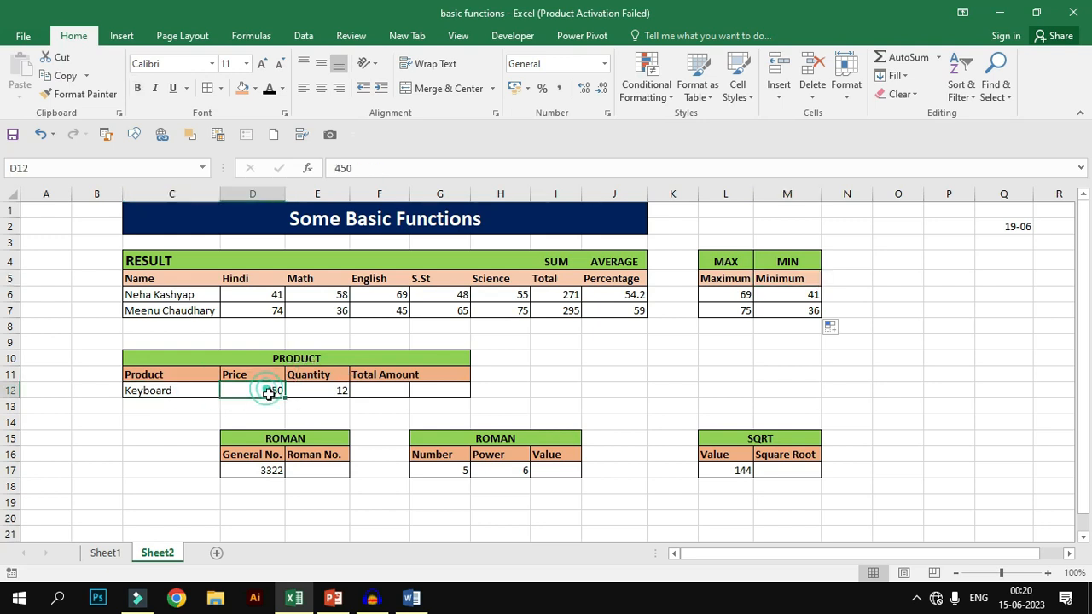
pyautogui.click(331, 394)
pyautogui.click(378, 391)
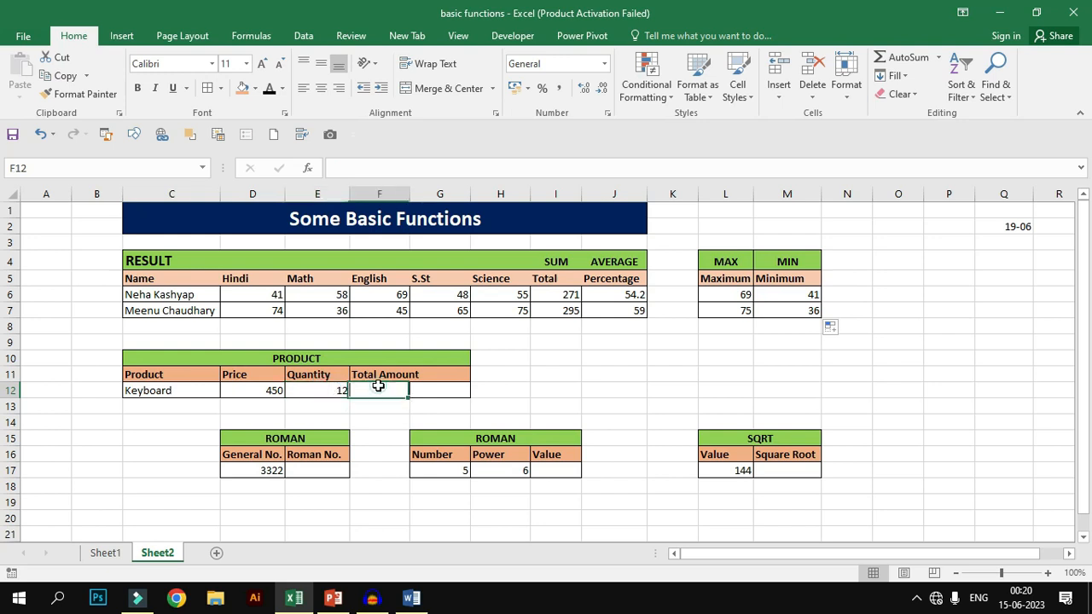
pyautogui.write('=')
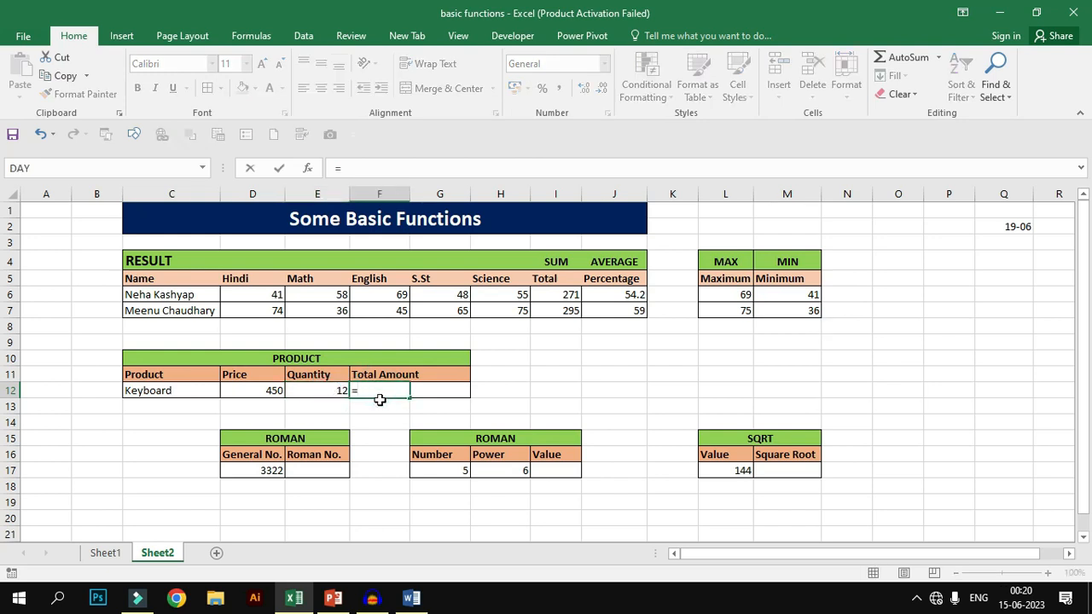
pyautogui.write('produ')
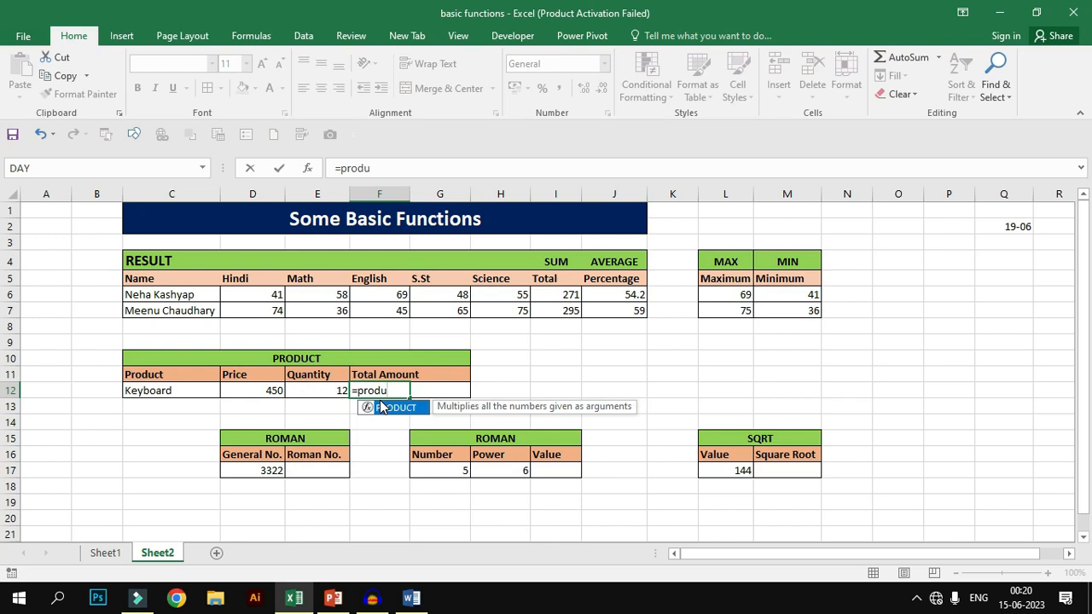
pyautogui.press('Tab')
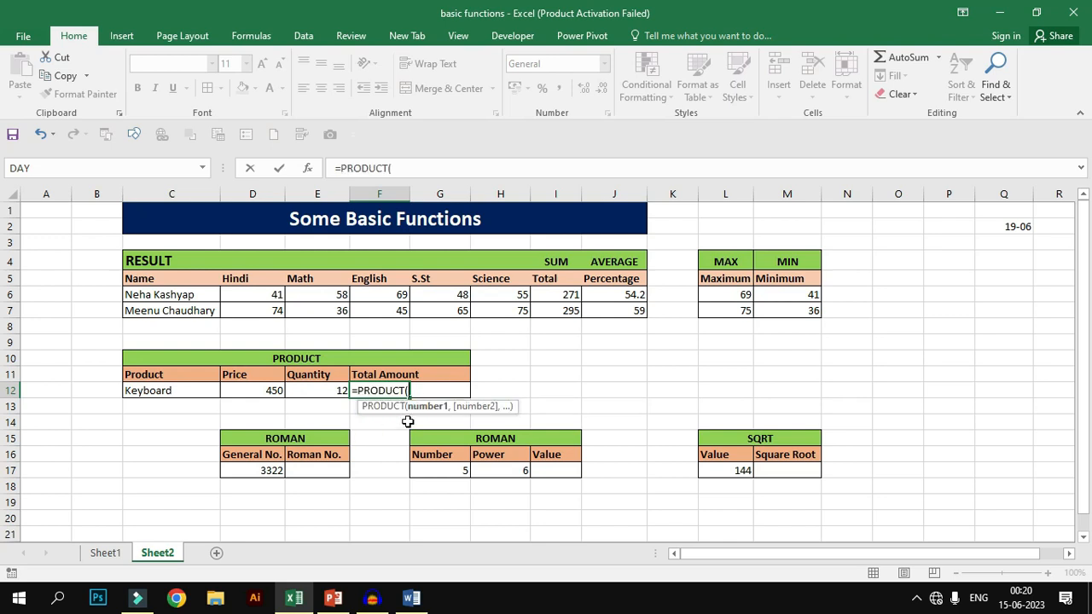
pyautogui.moveTo(253, 390); pyautogui.dragTo(308, 396)
pyautogui.write(')')
pyautogui.press('Return')
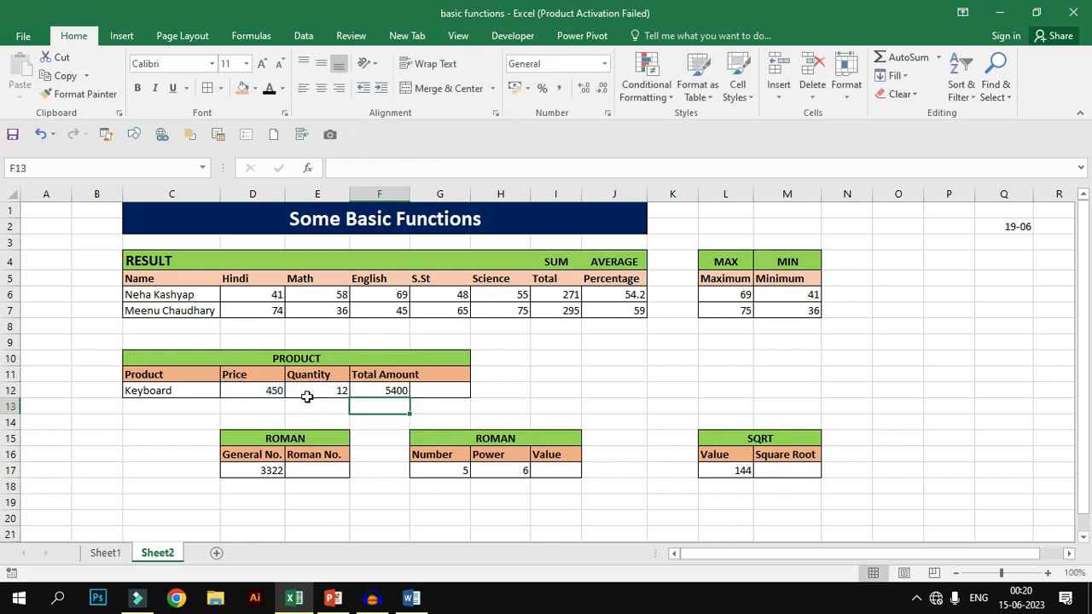
pyautogui.click(389, 385)
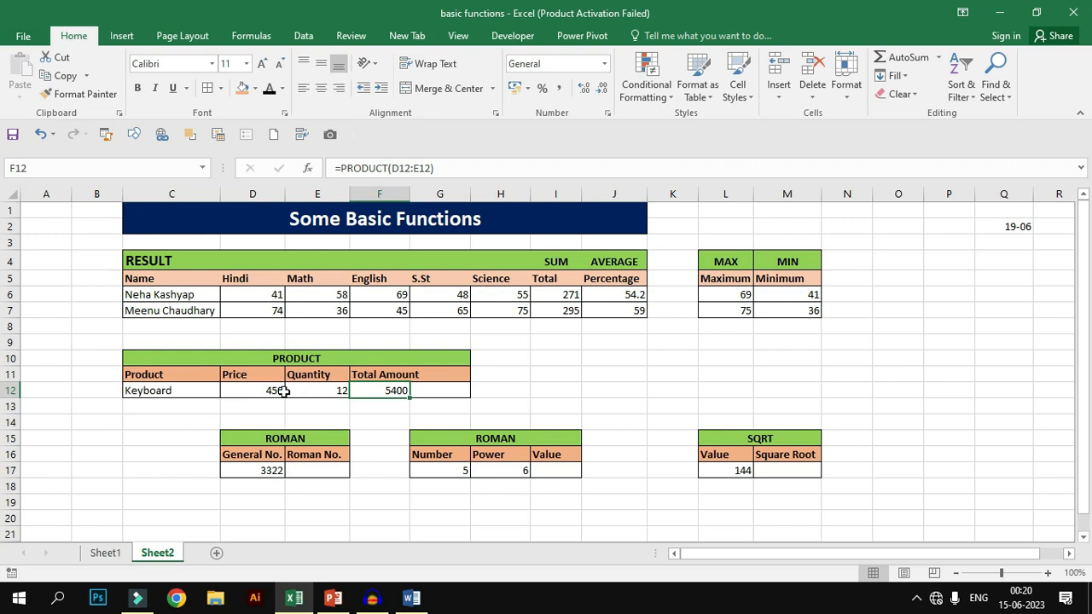
# Convert the general number in D17 to a Roman numeral in E17 with the formula =ROMAN(D17), and autofit column E
pyautogui.click(304, 471)
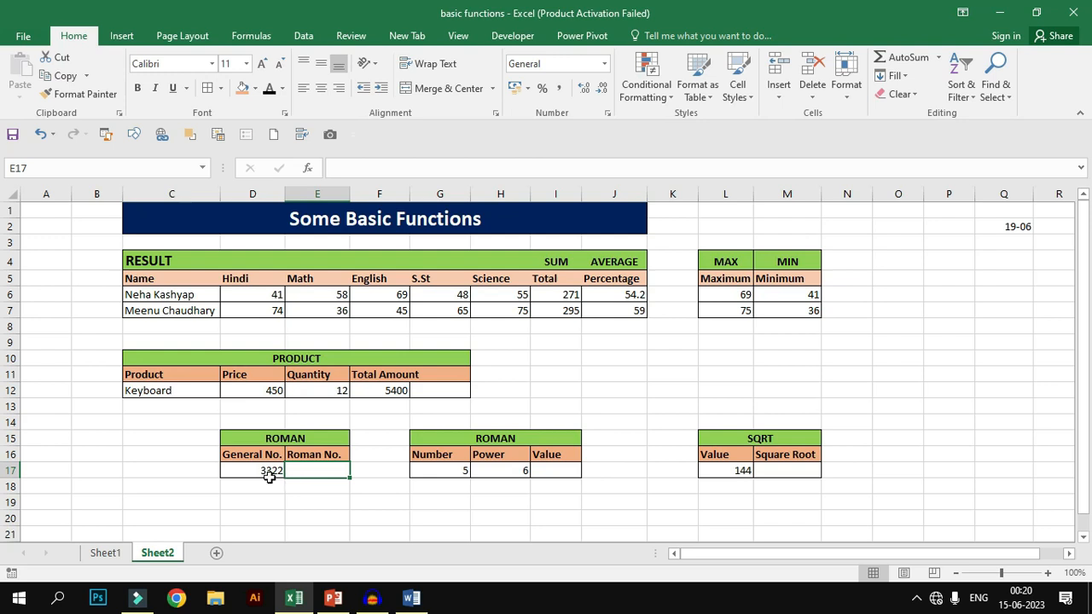
pyautogui.click(266, 473)
pyautogui.click(309, 472)
pyautogui.write('=roman')
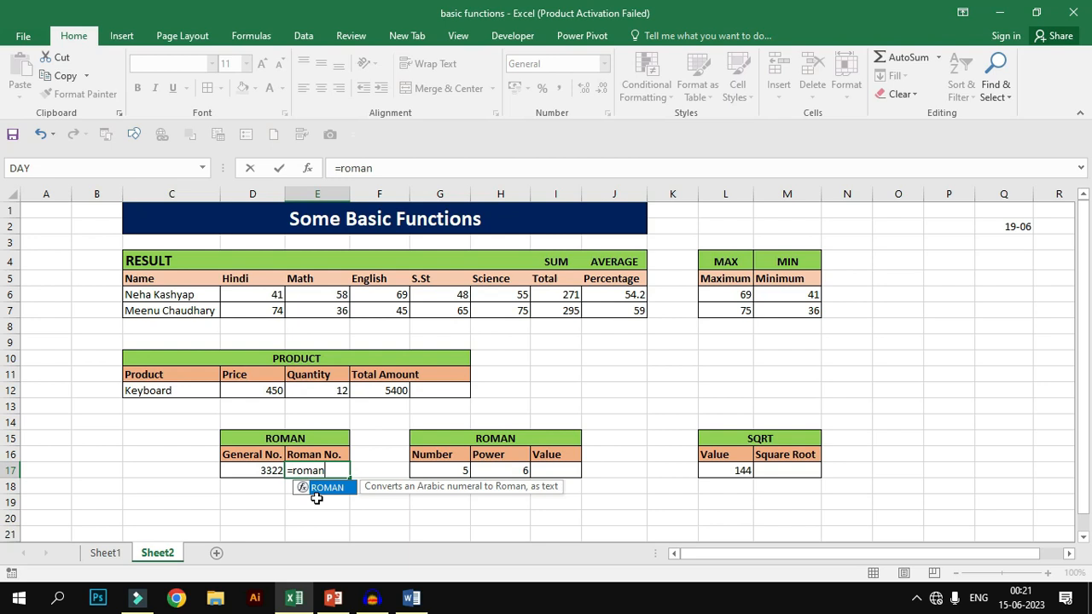
pyautogui.press('Tab')
pyautogui.click(263, 471)
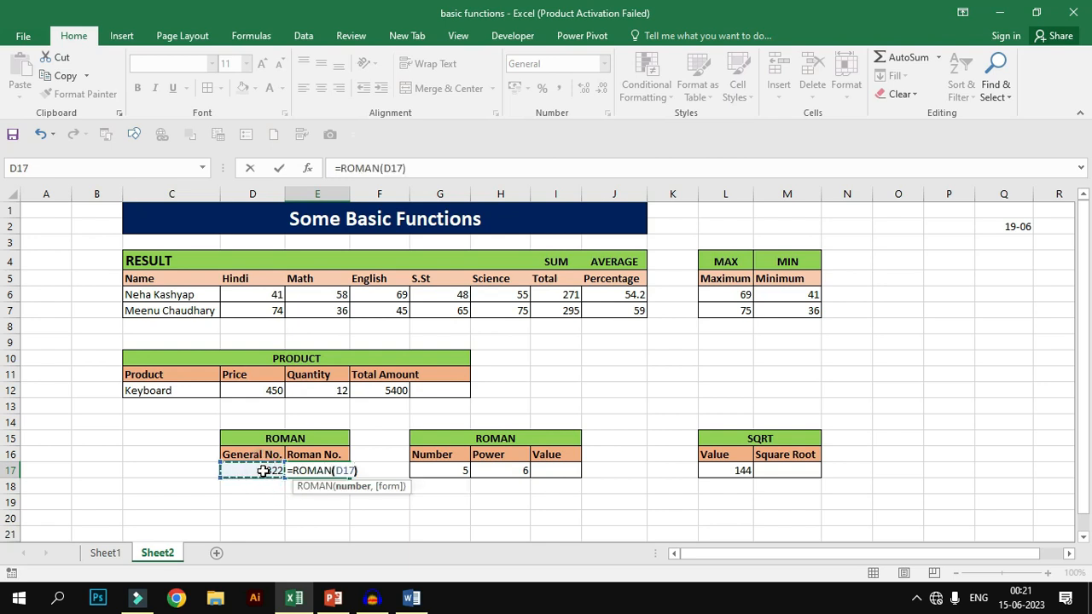
pyautogui.write(')')
pyautogui.press('Return')
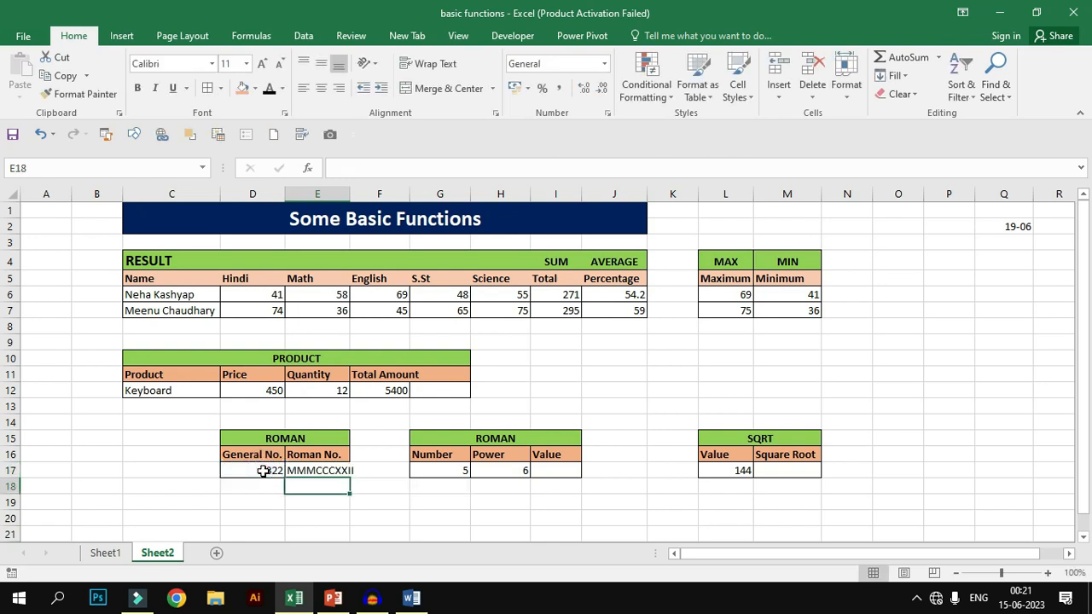
pyautogui.click(340, 471)
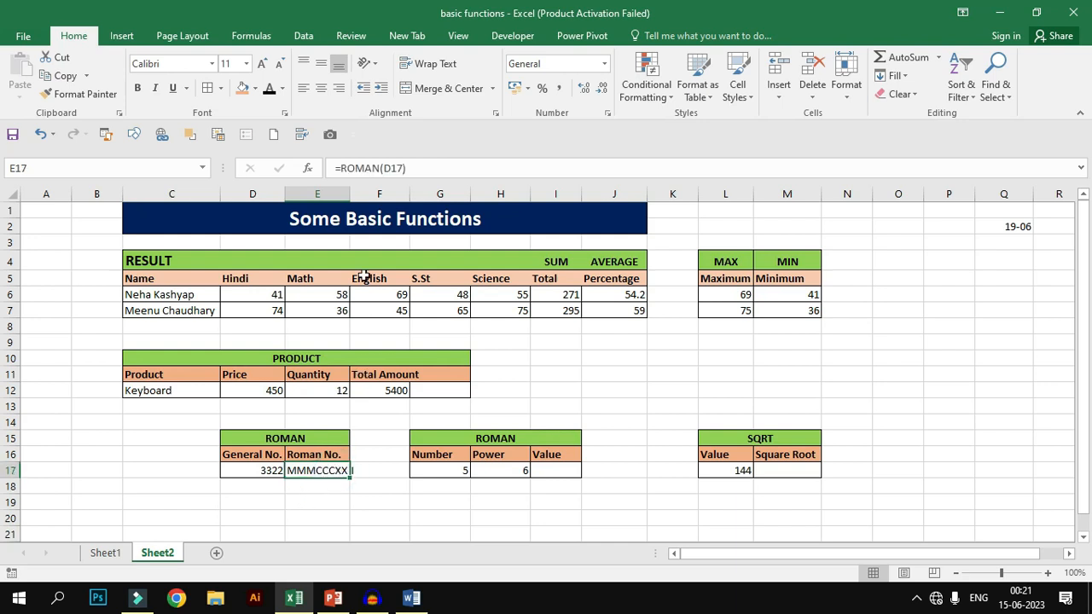
pyautogui.doubleClick(349, 192)
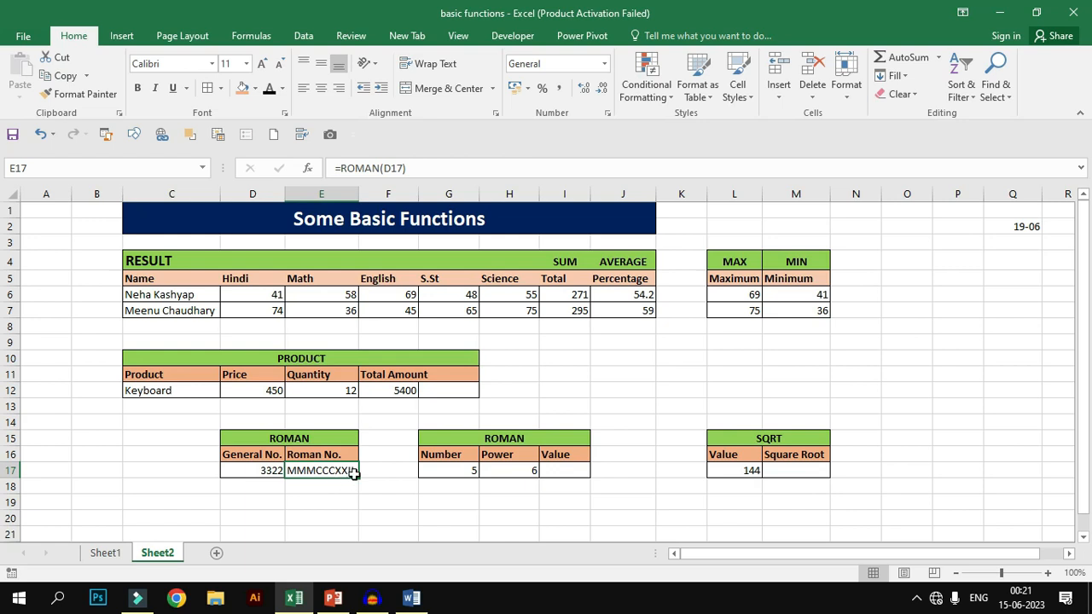
# Change the General No. in D17 to 203 and check the Roman numeral beside it
pyautogui.click(261, 475)
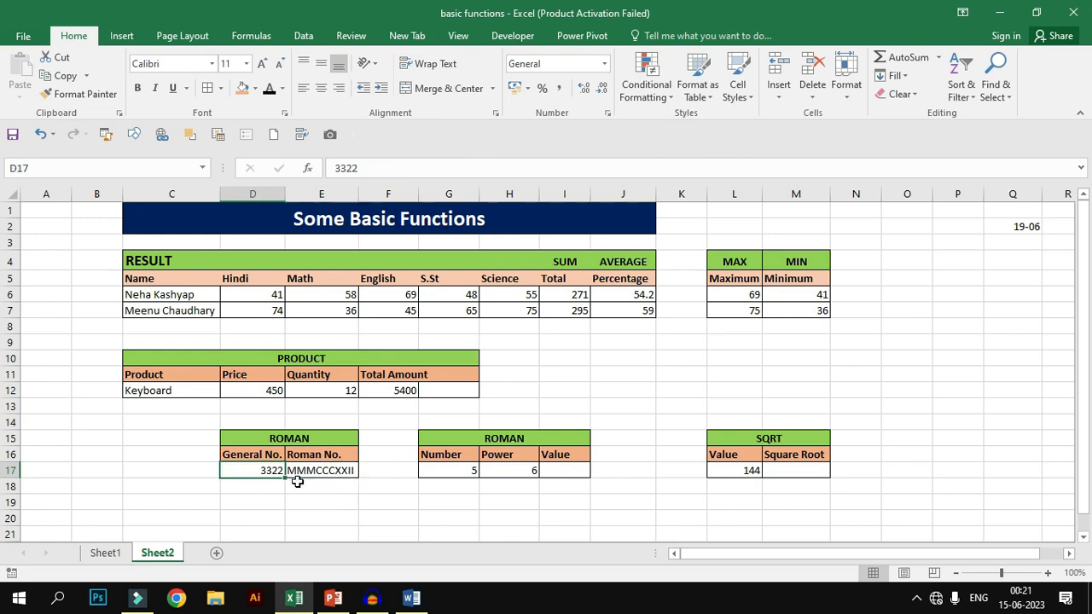
pyautogui.click(324, 475)
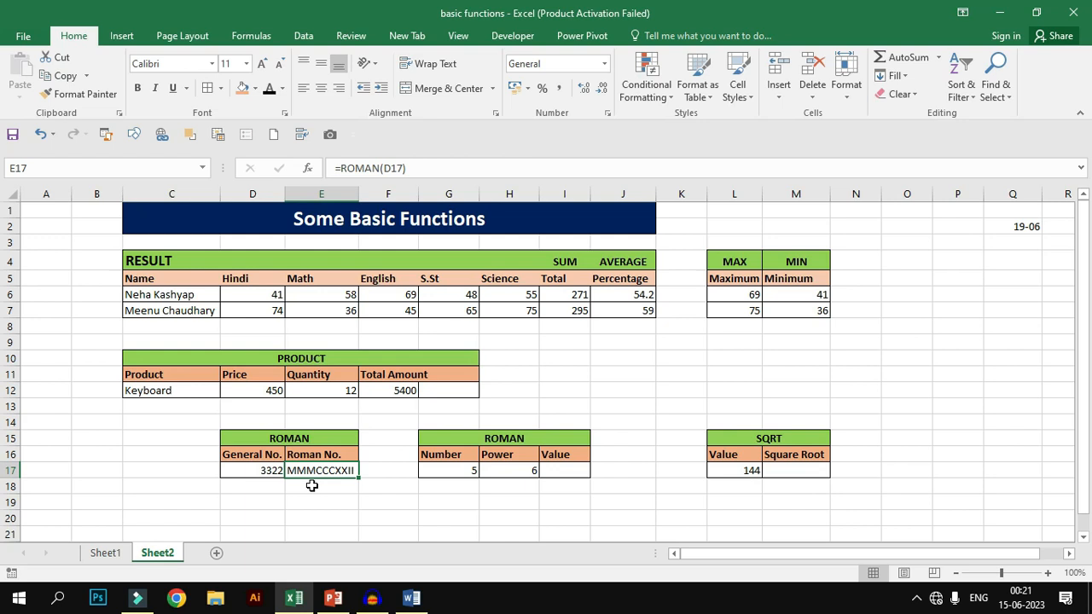
pyautogui.click(269, 474)
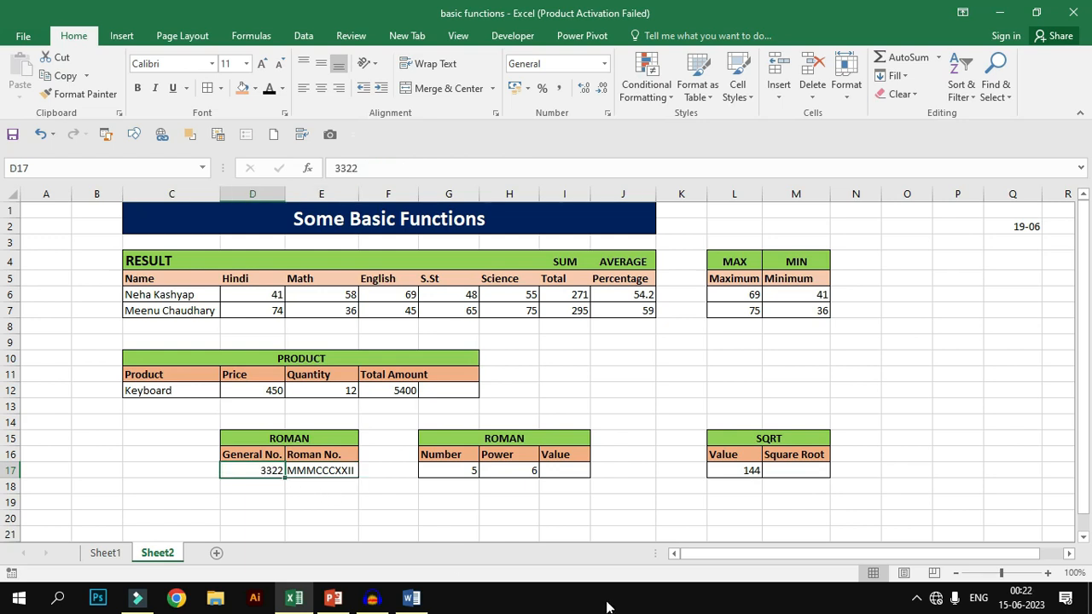
pyautogui.write('203')
pyautogui.press('Return')
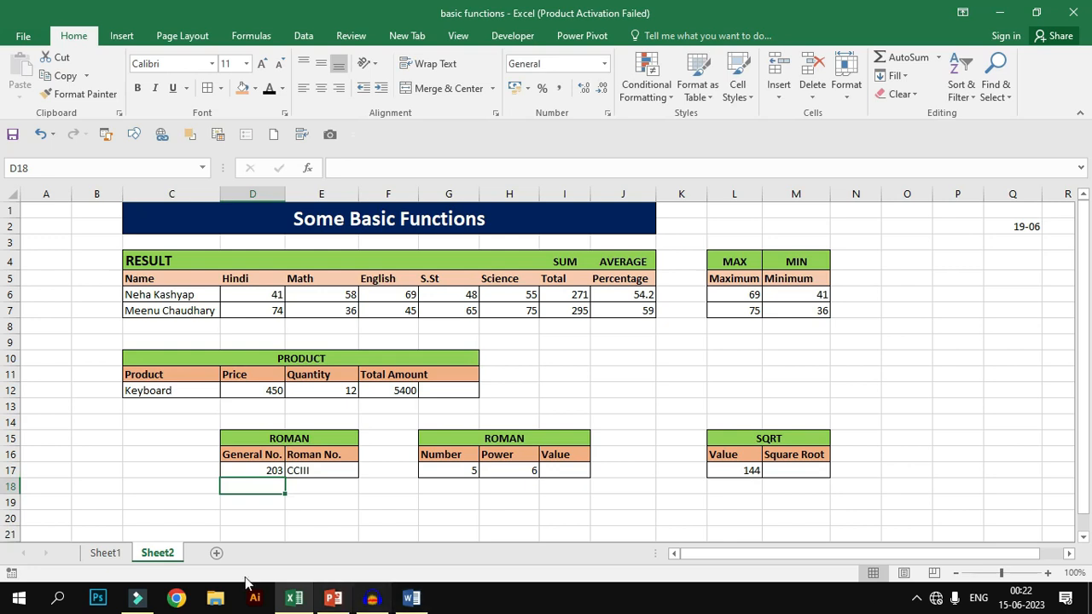
pyautogui.click(305, 472)
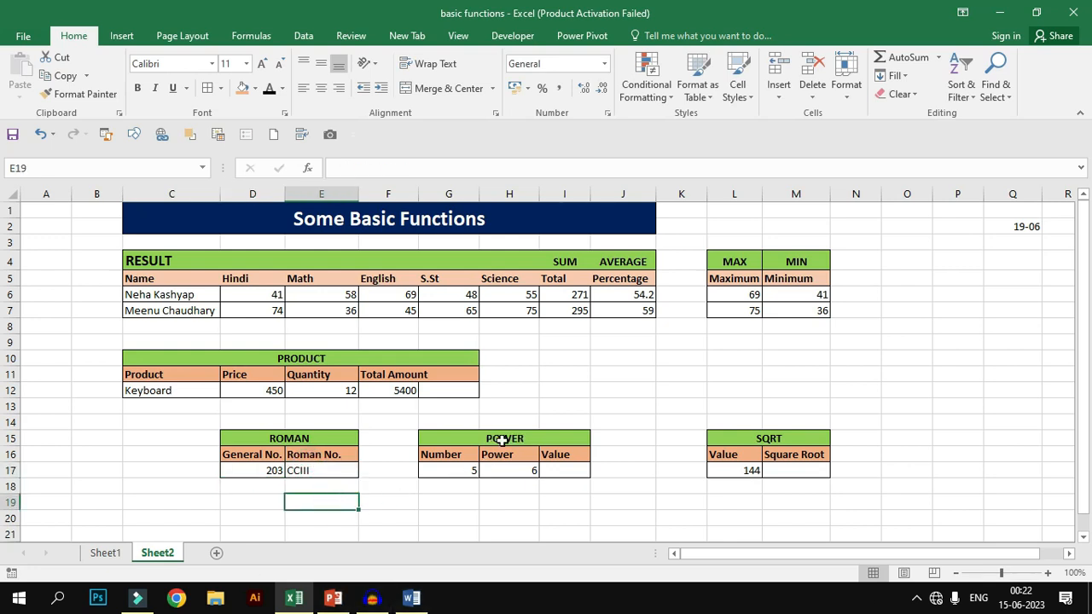
# Write the expanded multiplication 5*5*5*5*5*5 as plain text in G19, below the POWER table
pyautogui.click(573, 469)
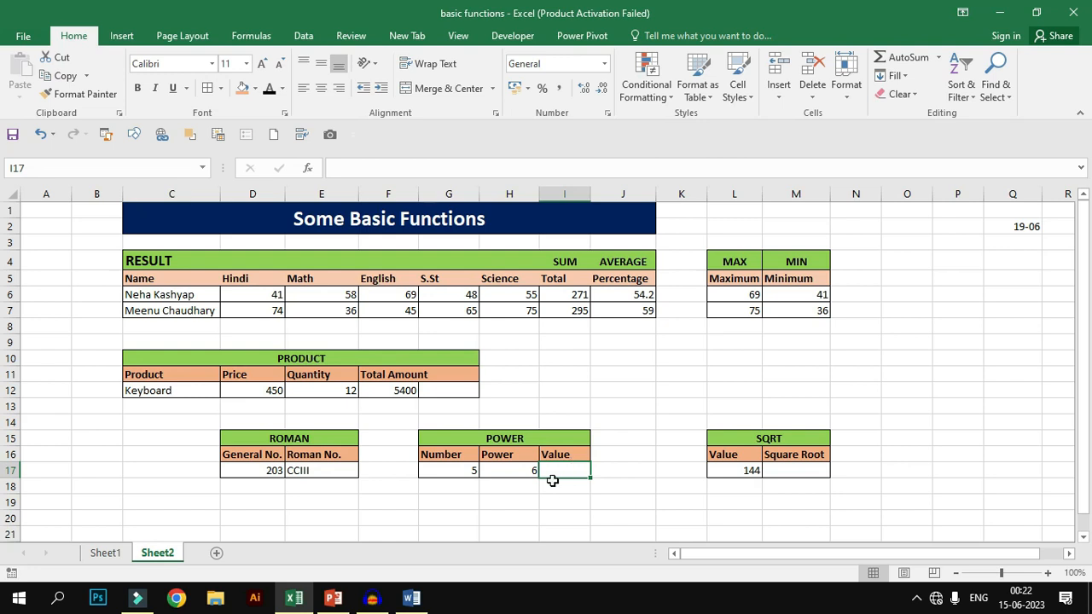
pyautogui.click(462, 500)
pyautogui.click(467, 470)
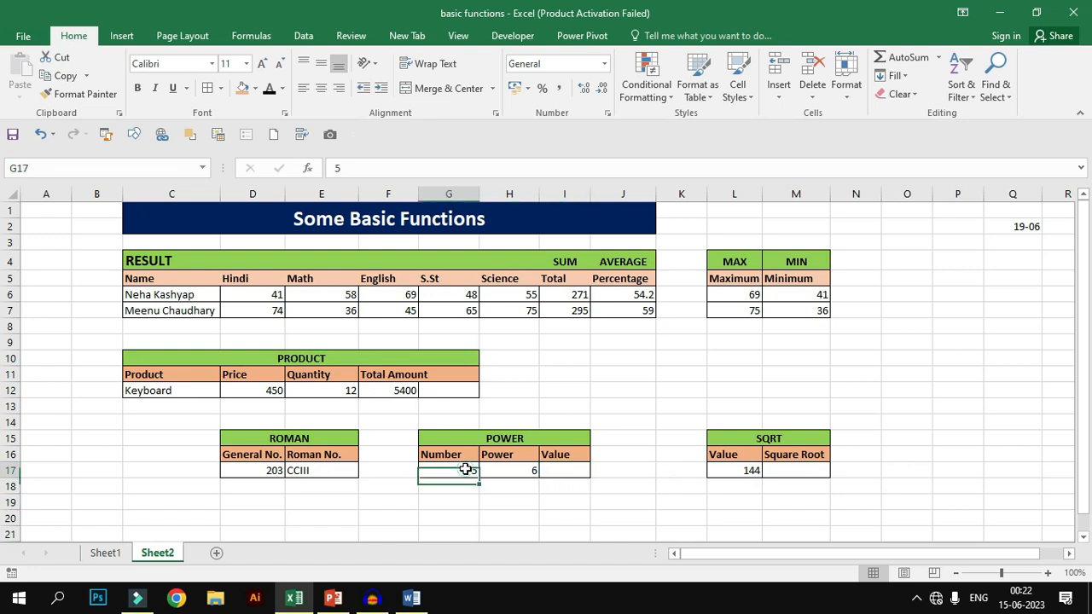
pyautogui.click(507, 471)
pyautogui.click(454, 501)
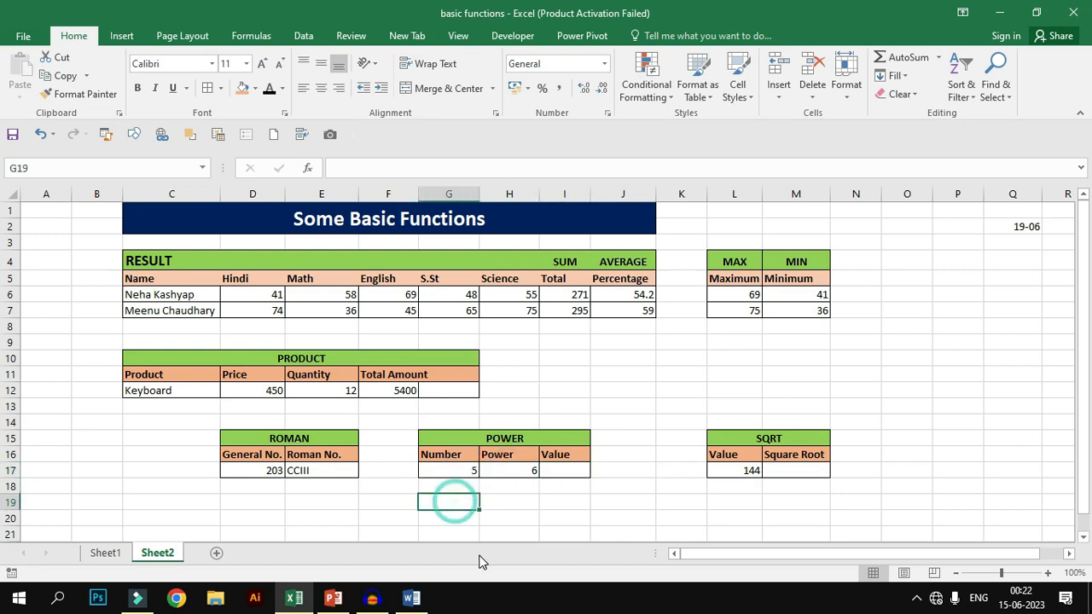
pyautogui.write('5')
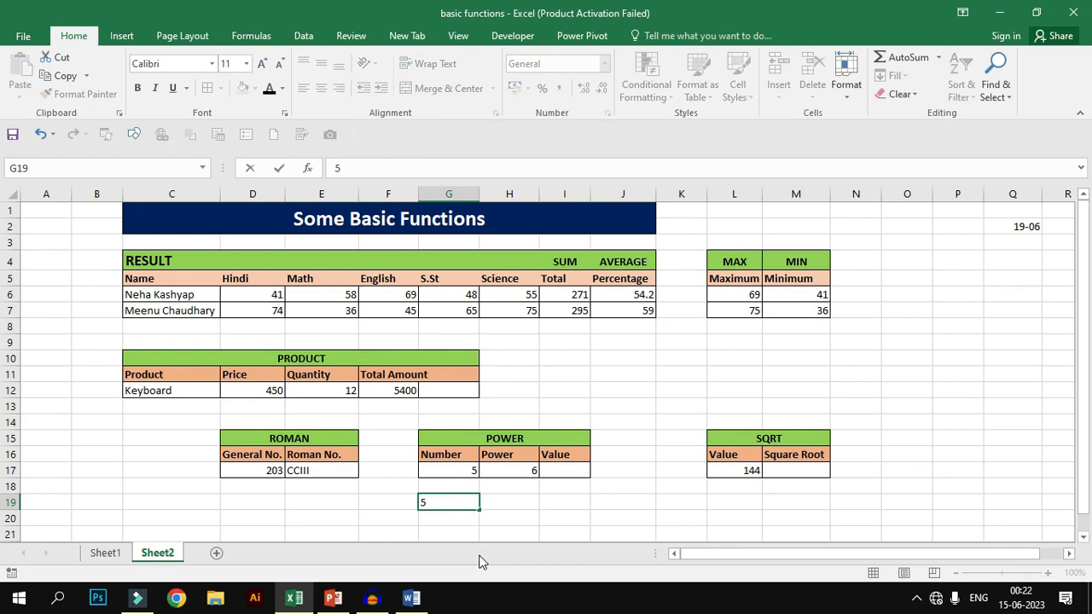
pyautogui.write('*5*5*5*5')
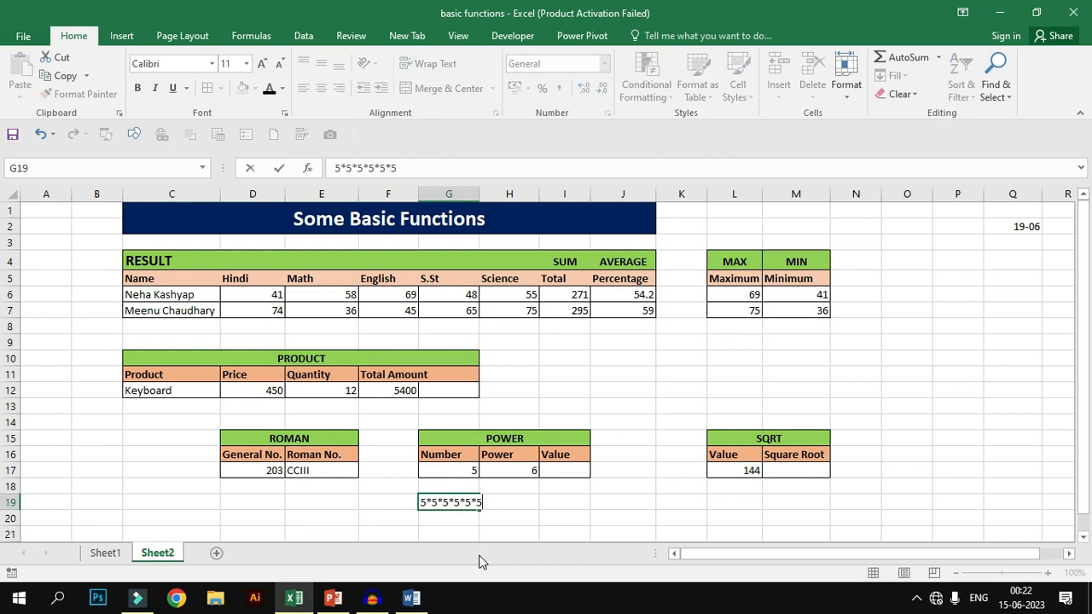
pyautogui.press('Return')
pyautogui.click(468, 500)
# Calculate the POWER table's Value in I17 from its number and power with the formula =POWER(G17,H17), and check the formula
pyautogui.click(561, 476)
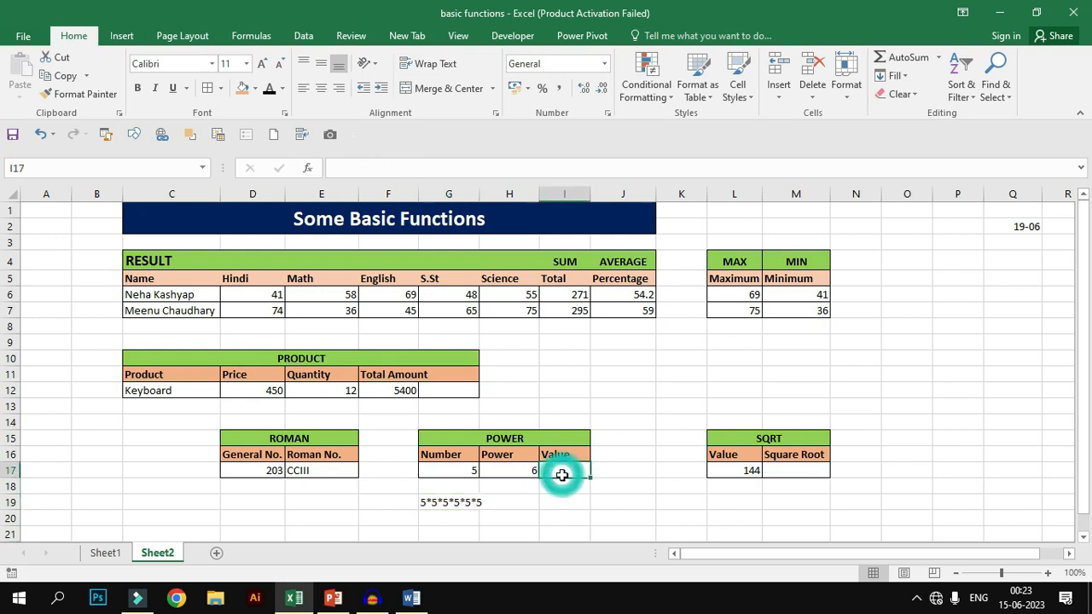
pyautogui.write('=POWER(')
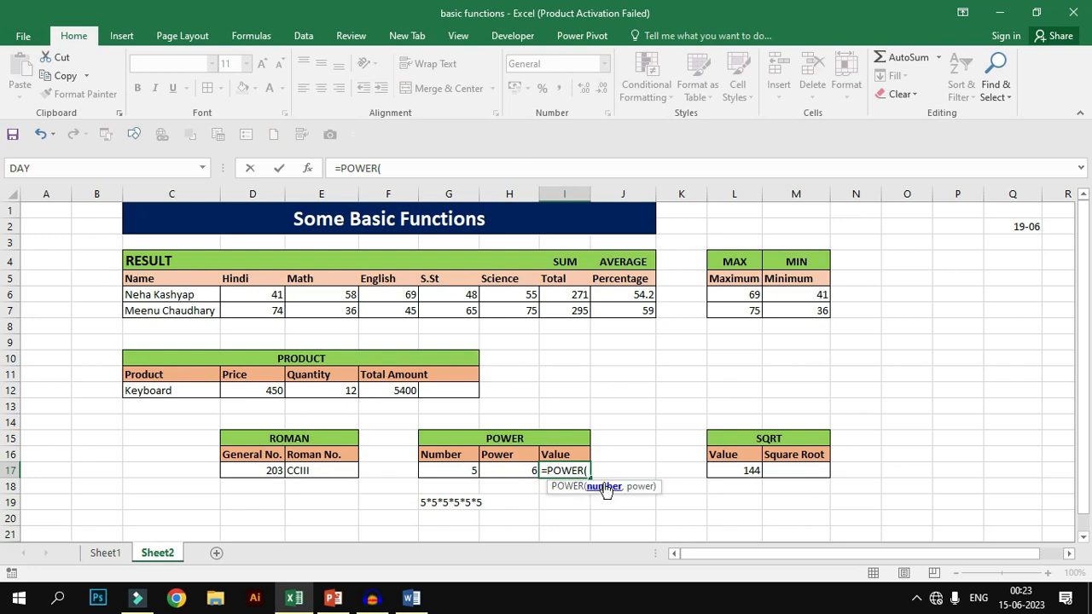
pyautogui.click(467, 469)
pyautogui.write(',')
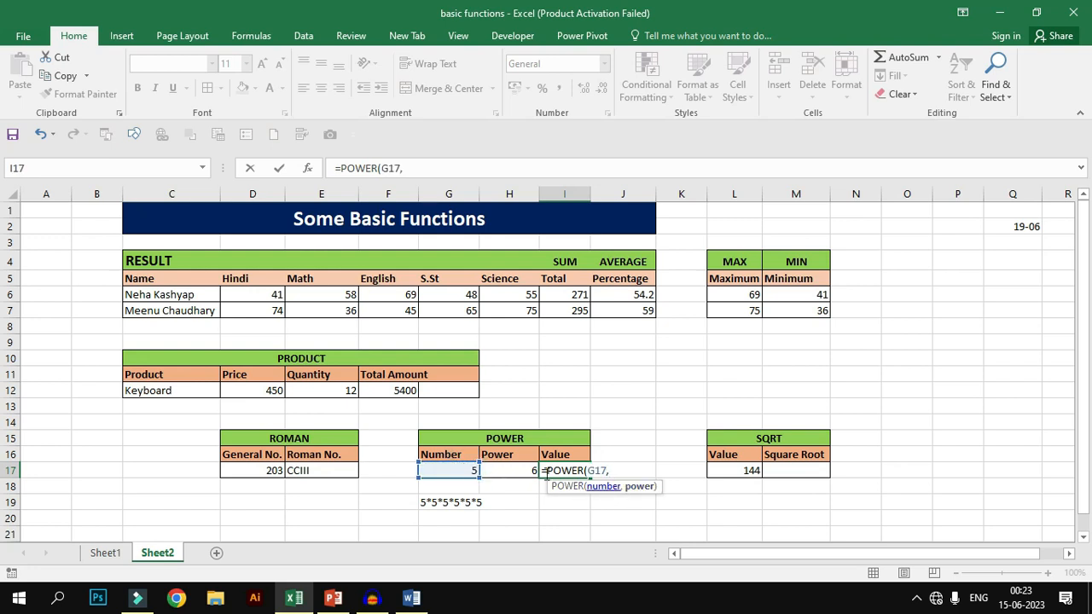
pyautogui.click(501, 469)
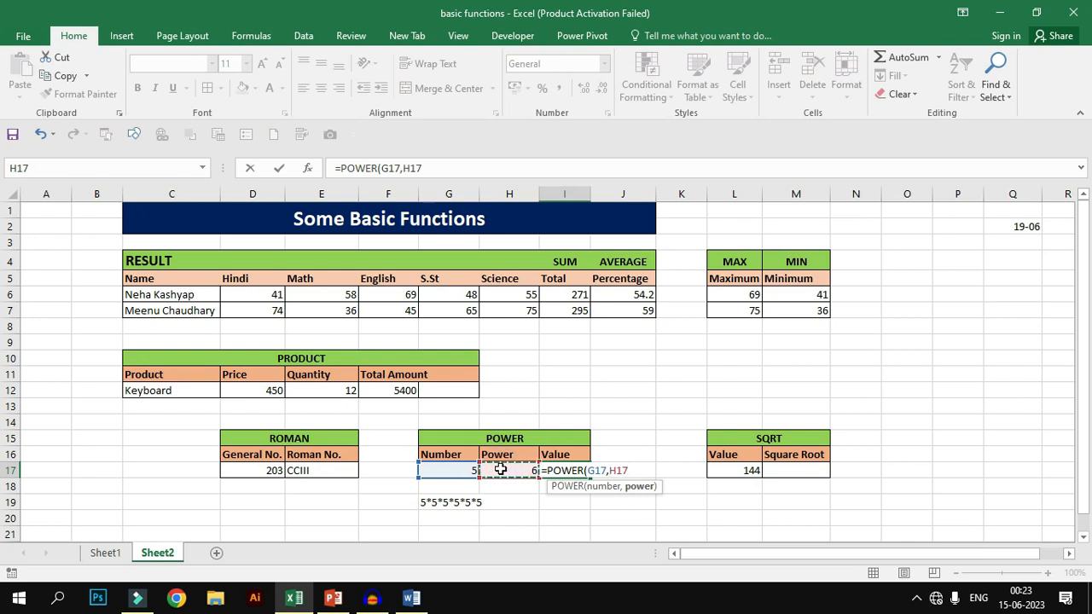
pyautogui.press('Return')
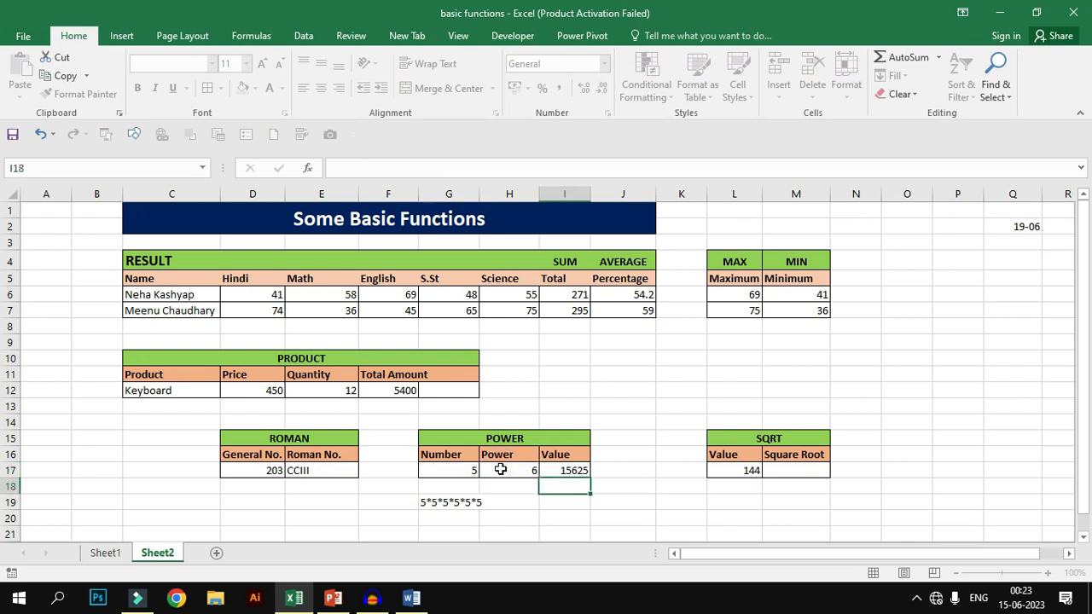
pyautogui.click(571, 472)
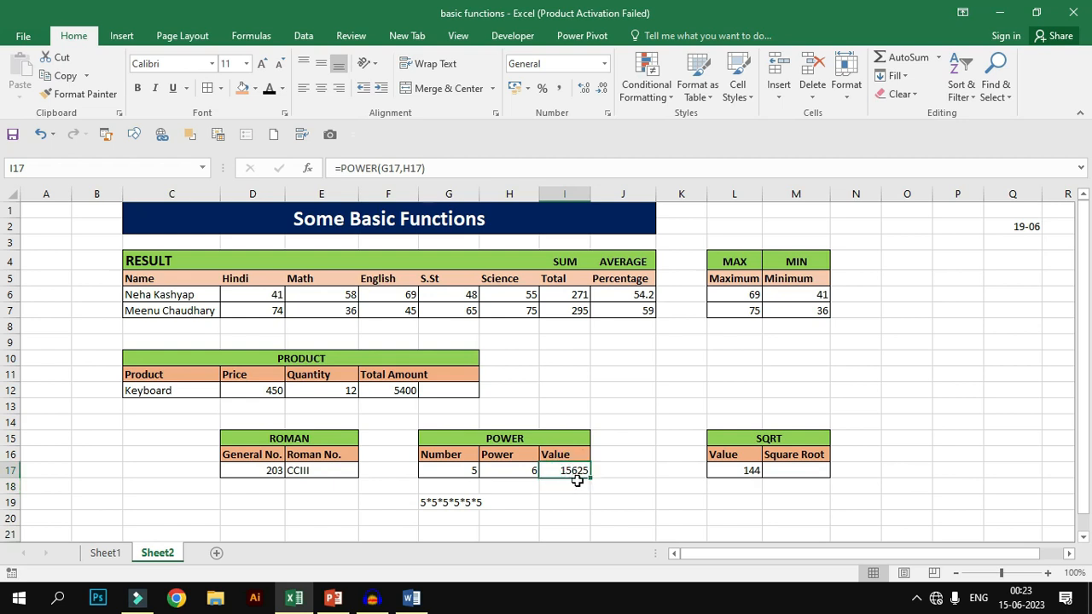
# Turn the text in G19 into the formula =5*5*5*5*5*5 and compare its result with the POWER value in I17
pyautogui.click(428, 502)
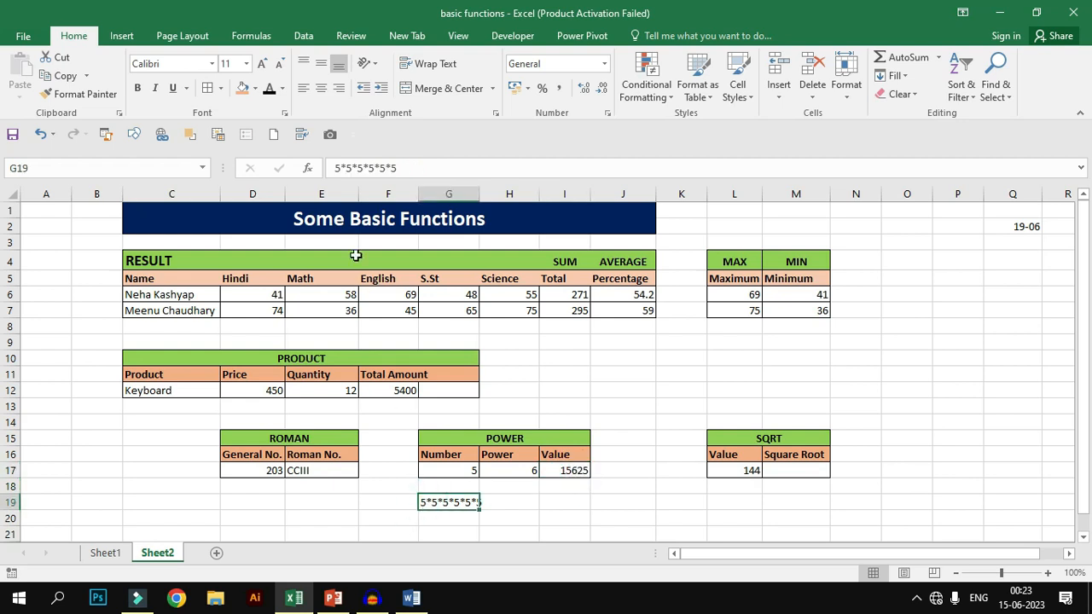
pyautogui.click(336, 167)
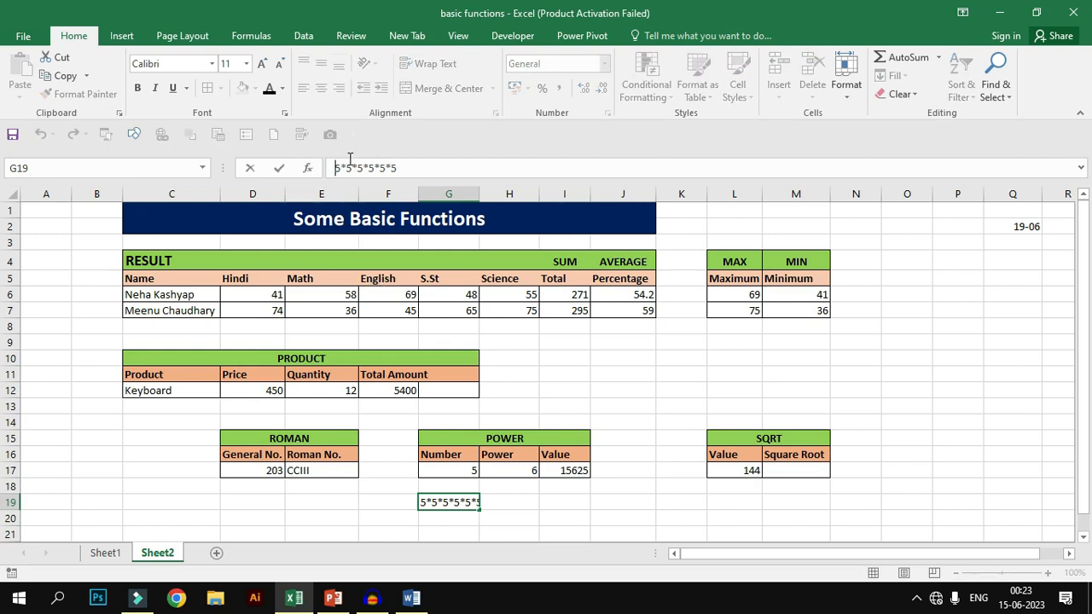
pyautogui.write('=')
pyautogui.press('Return')
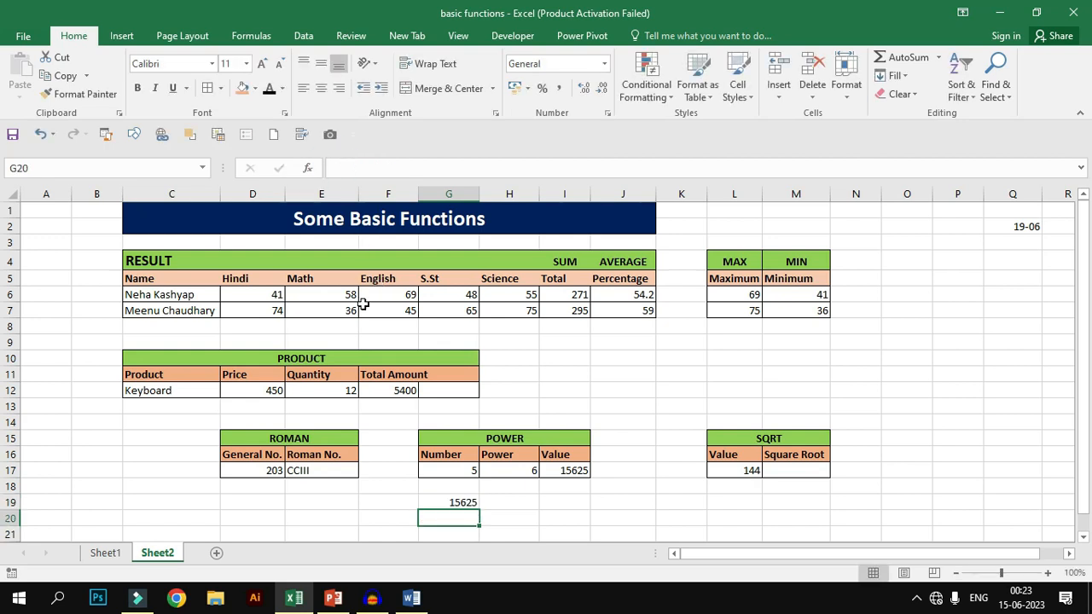
pyautogui.click(448, 500)
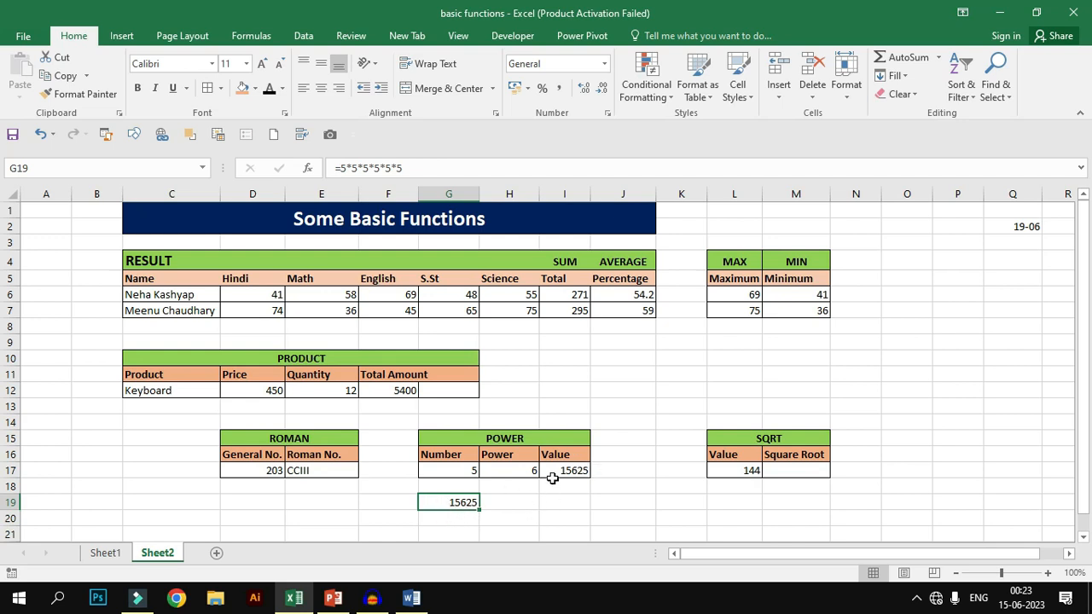
pyautogui.click(587, 470)
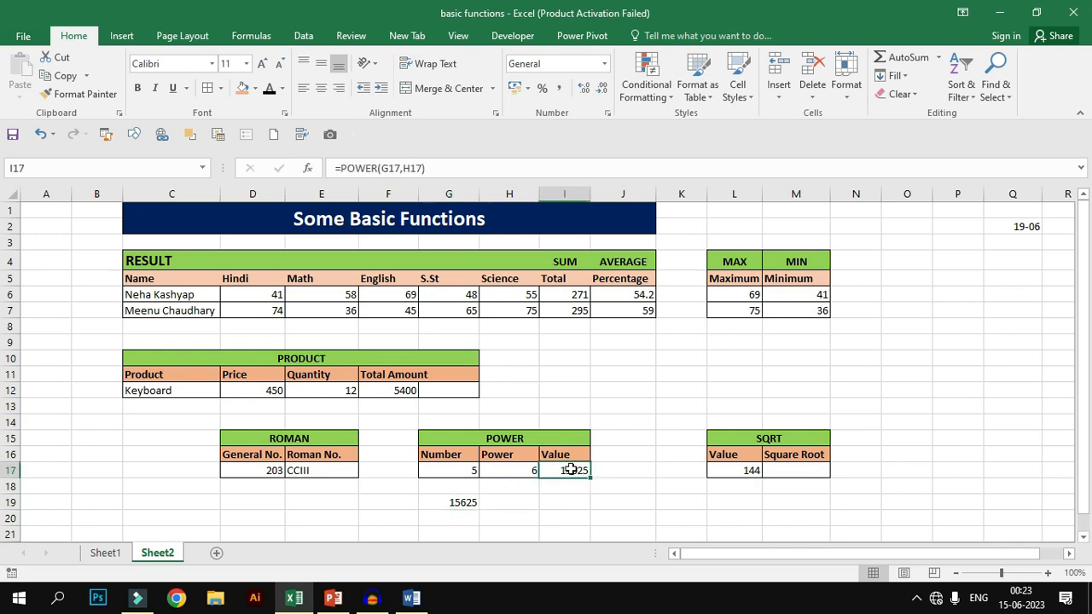
# Enter the example square =15*15 in L19, below the SQRT table, and inspect its formula
pyautogui.click(792, 470)
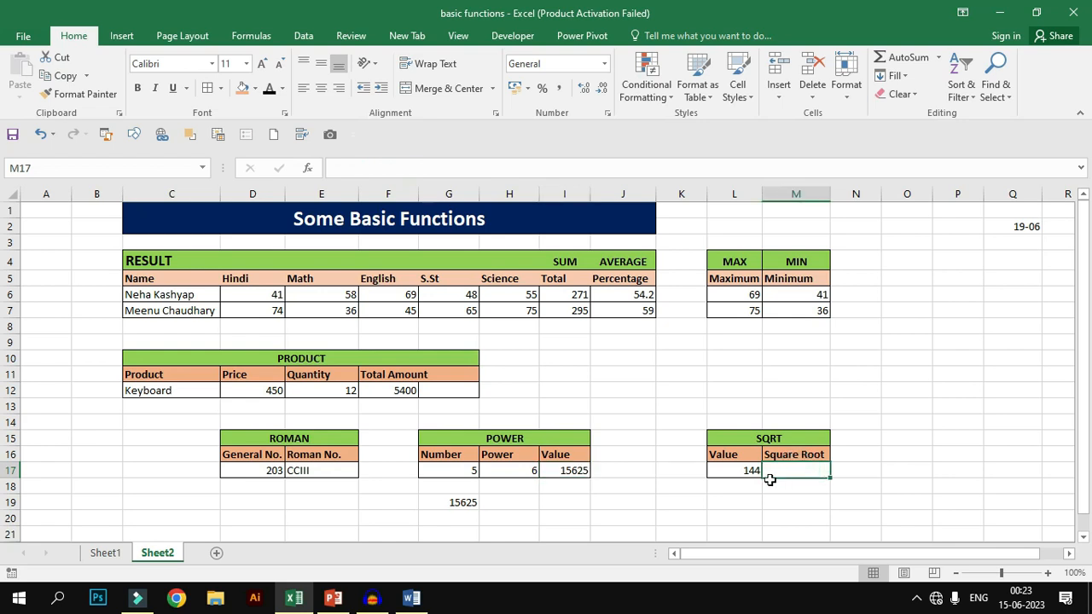
pyautogui.click(718, 503)
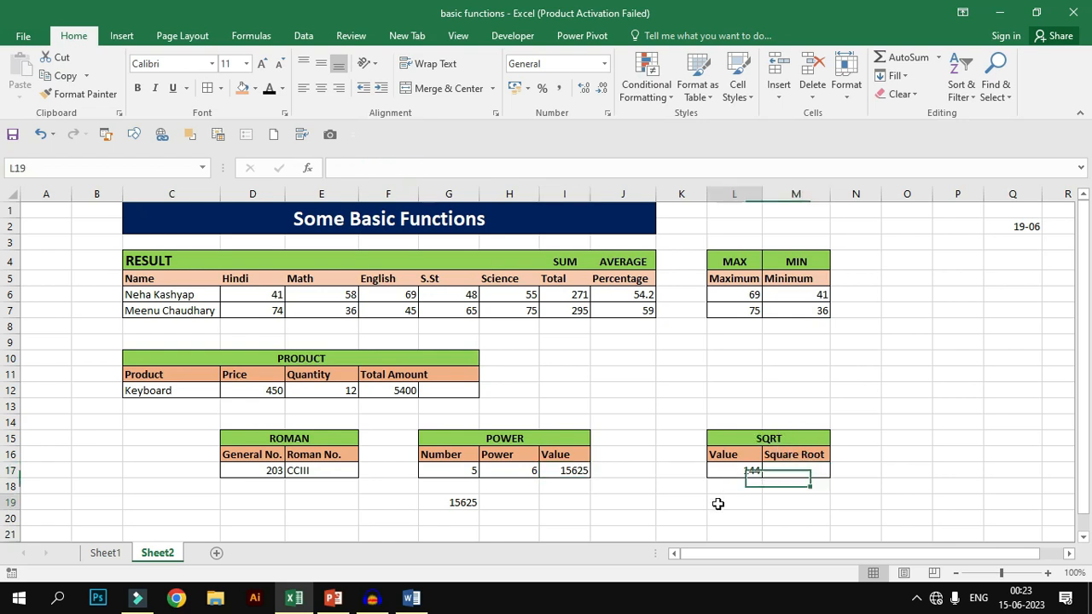
pyautogui.write('=')
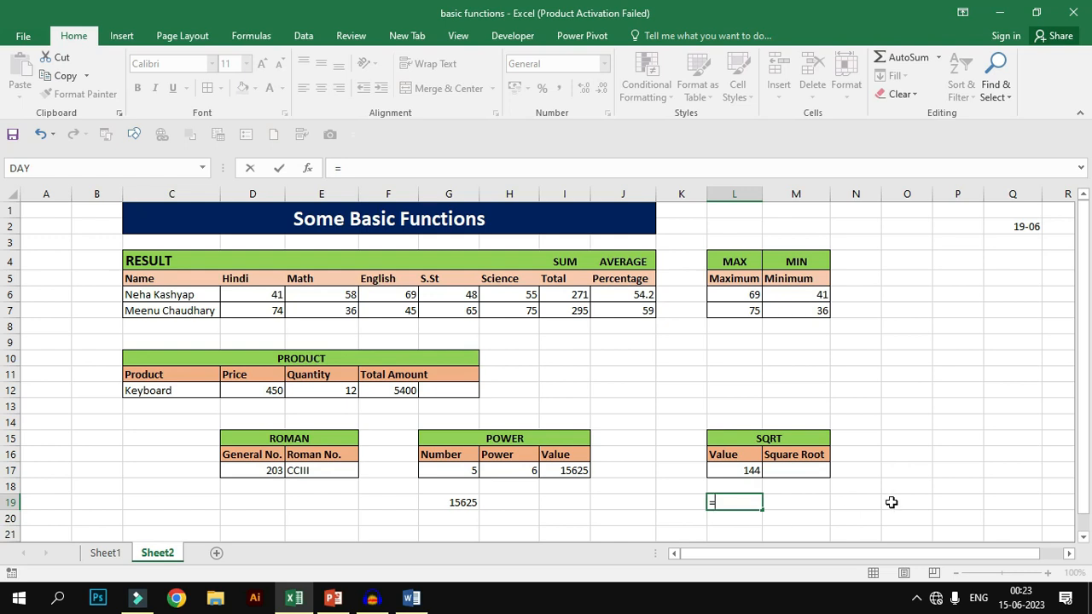
pyautogui.write('15*15')
pyautogui.click(751, 509)
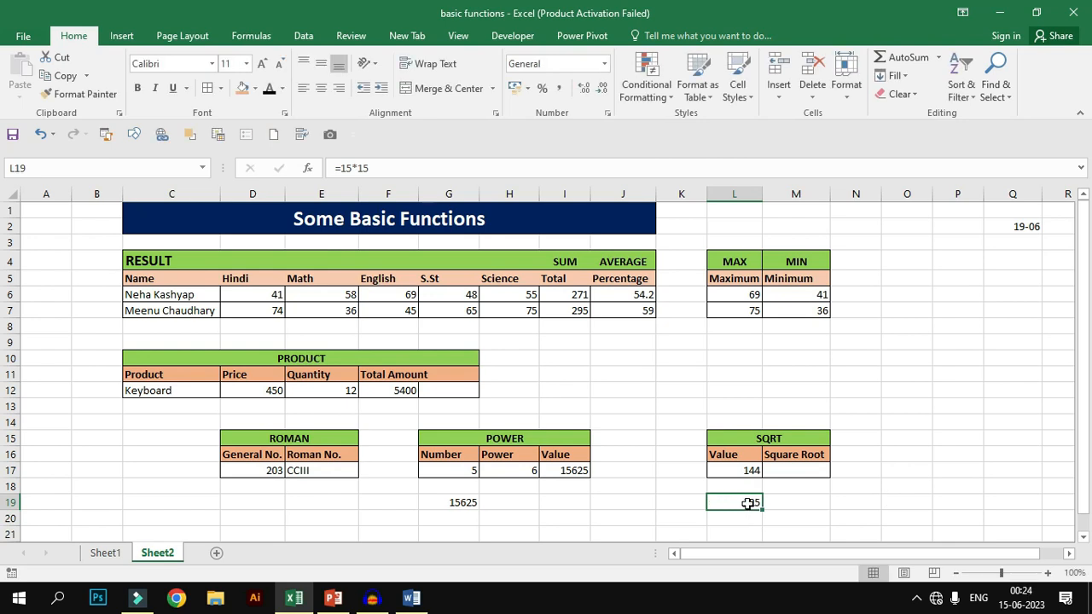
pyautogui.click(359, 168)
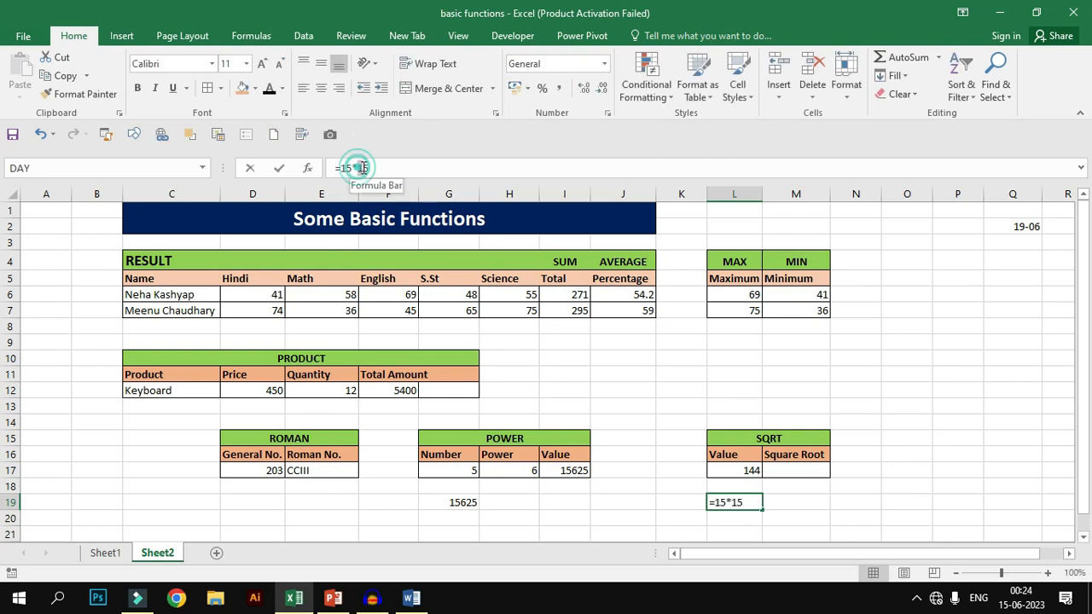
pyautogui.click(754, 505)
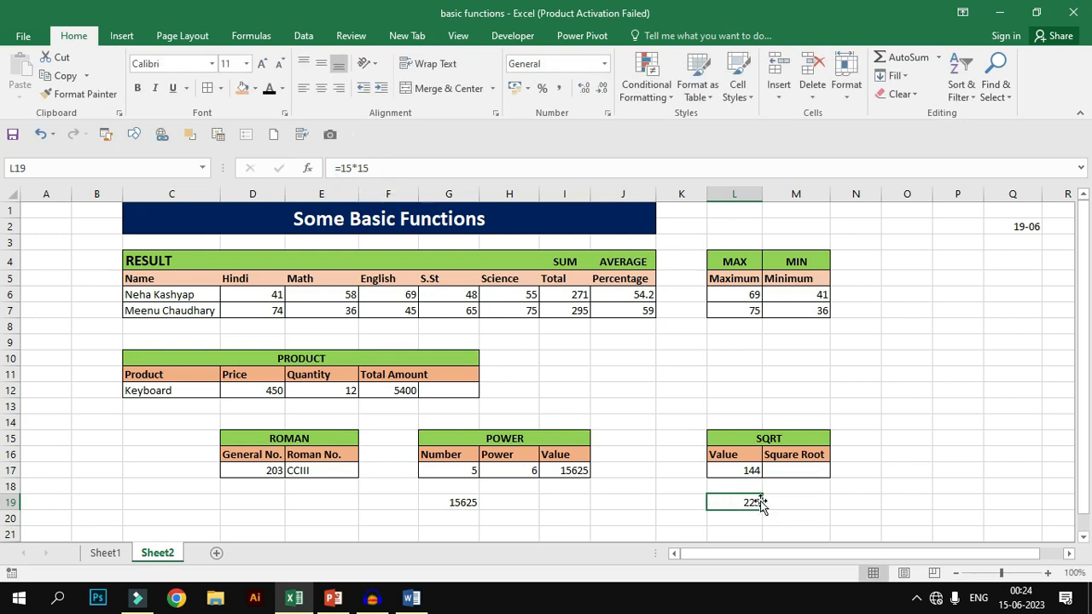
# Calculate the Square Root in M17 from the value beside it with the formula =SQRT(L17), and check the result
pyautogui.click(754, 471)
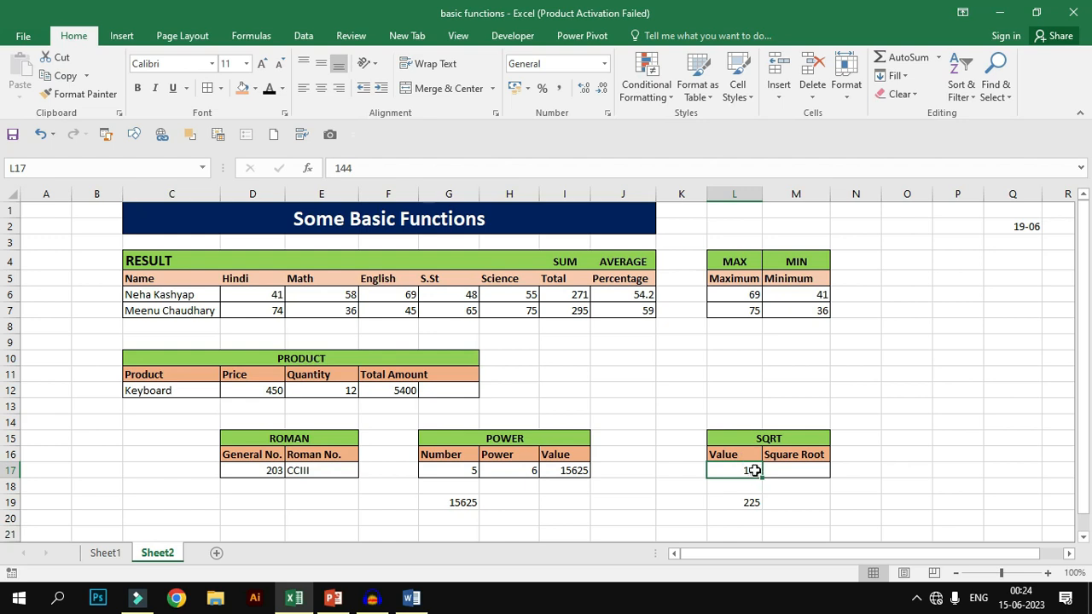
pyautogui.click(795, 470)
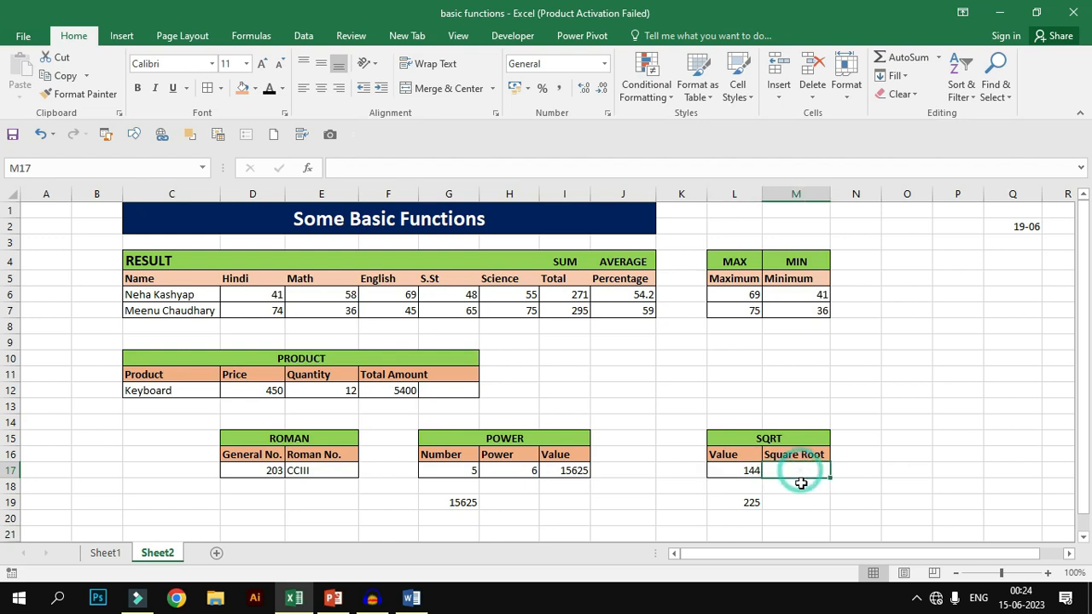
pyautogui.write('=')
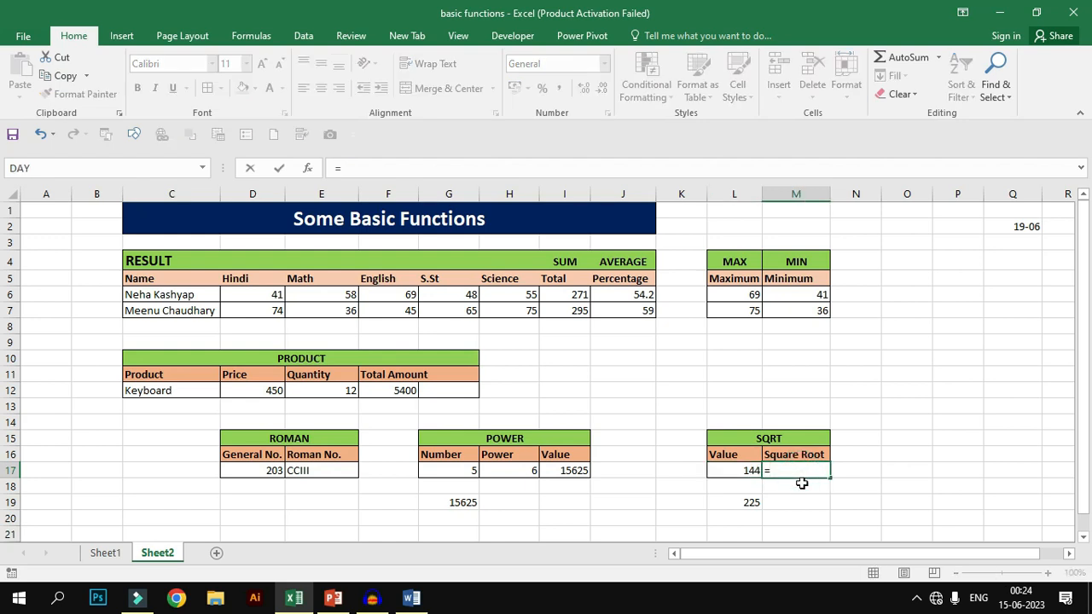
pyautogui.write('SQRT')
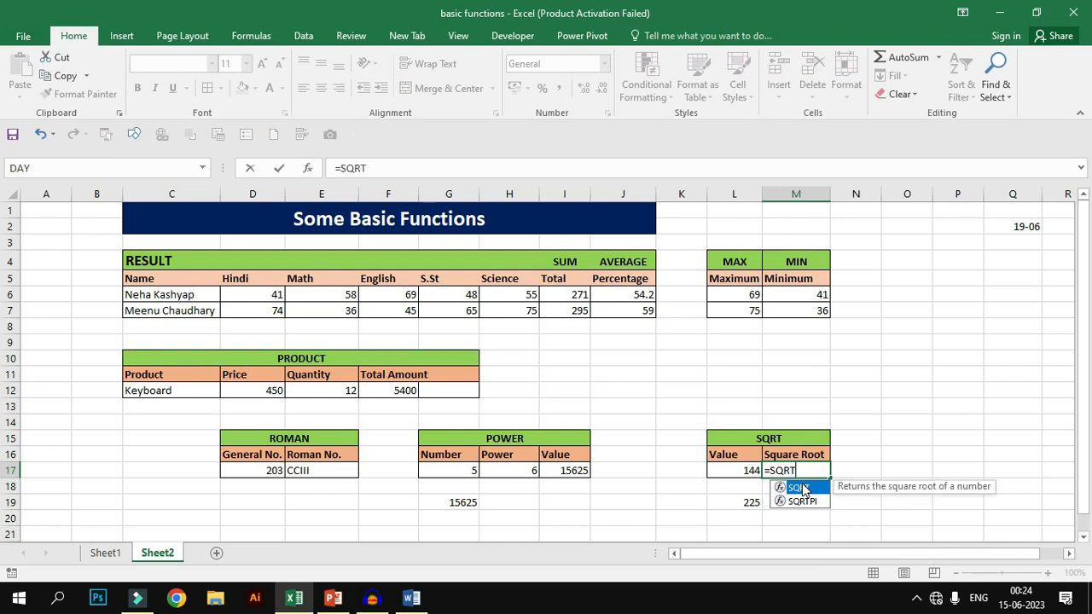
pyautogui.write('(')
pyautogui.click(740, 471)
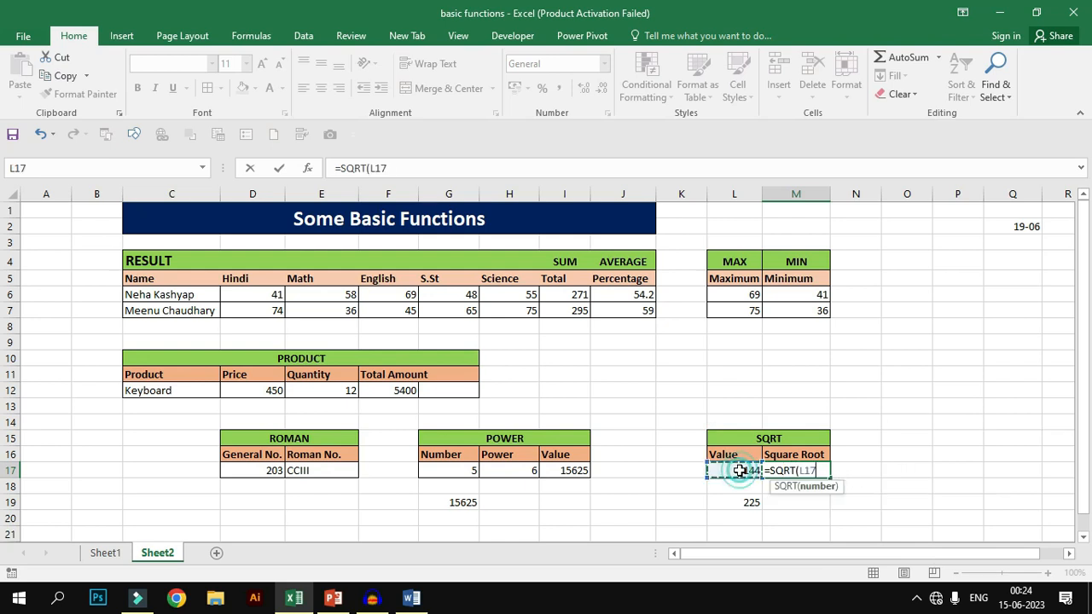
pyautogui.press('Return')
pyautogui.click(802, 471)
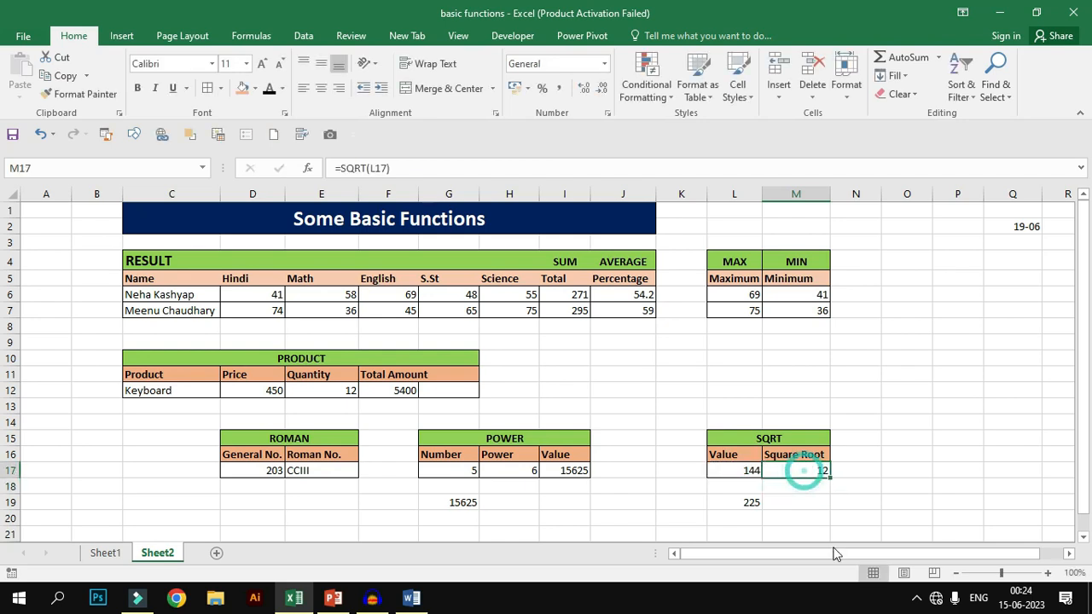
# Verify the square root by entering =12*12 in M19 and checking its result
pyautogui.click(805, 501)
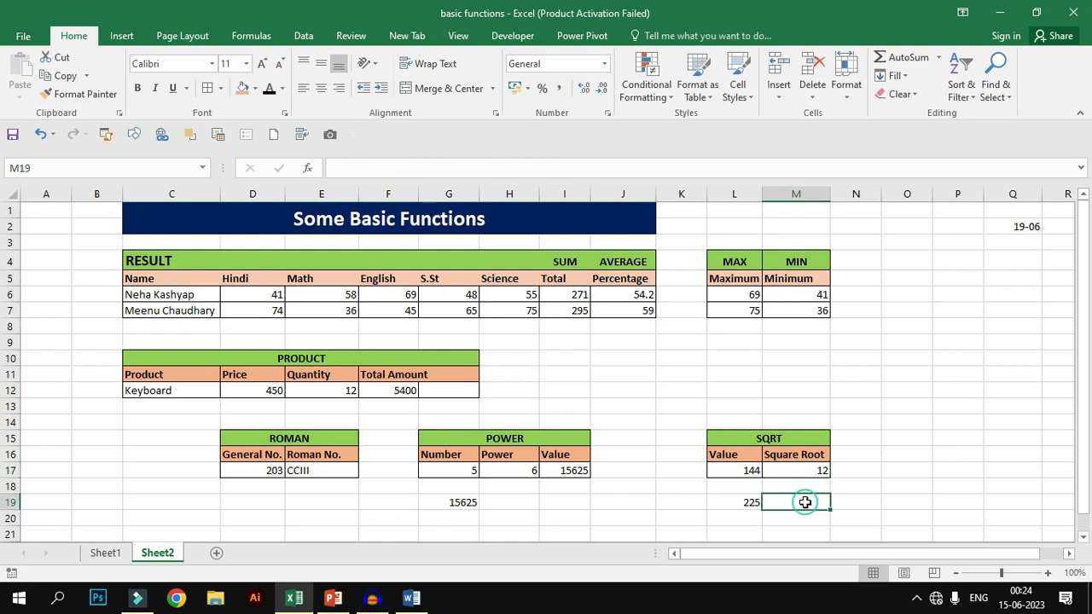
pyautogui.write('=12*12')
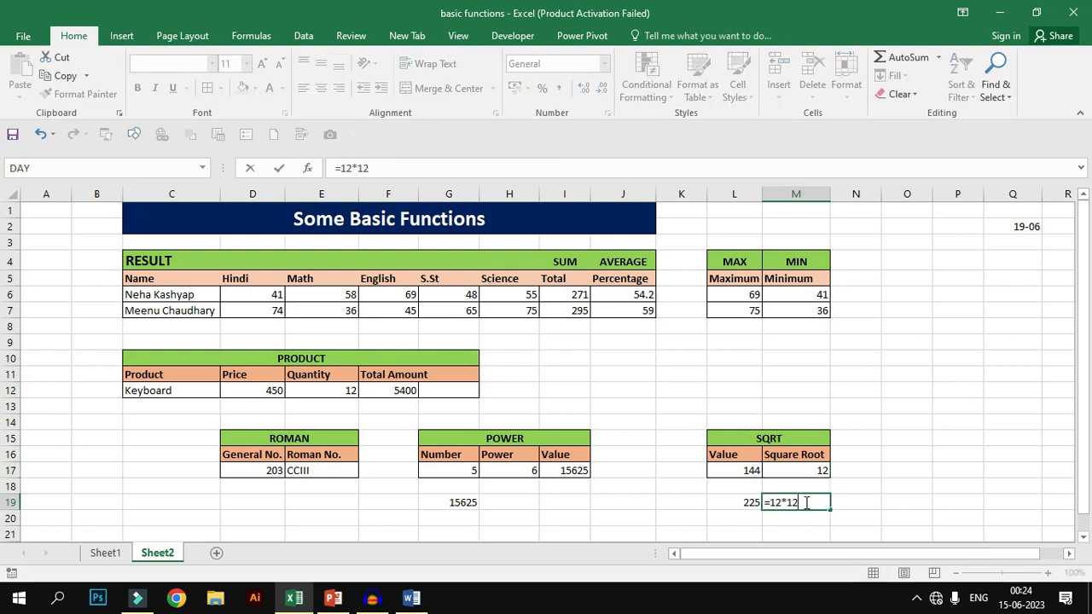
pyautogui.press('Return')
pyautogui.click(803, 503)
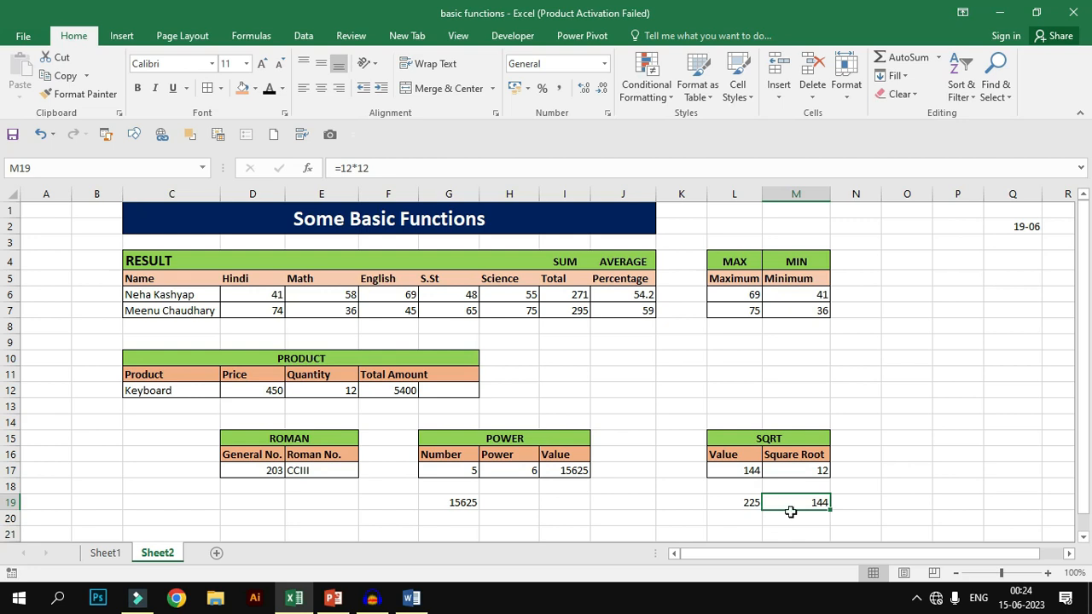
# Review the completed function tables on Sheet2 and the basic operator examples on Sheet1, ending on Sheet2's AVERAGE heading
pyautogui.moveTo(749, 440); pyautogui.dragTo(767, 452)
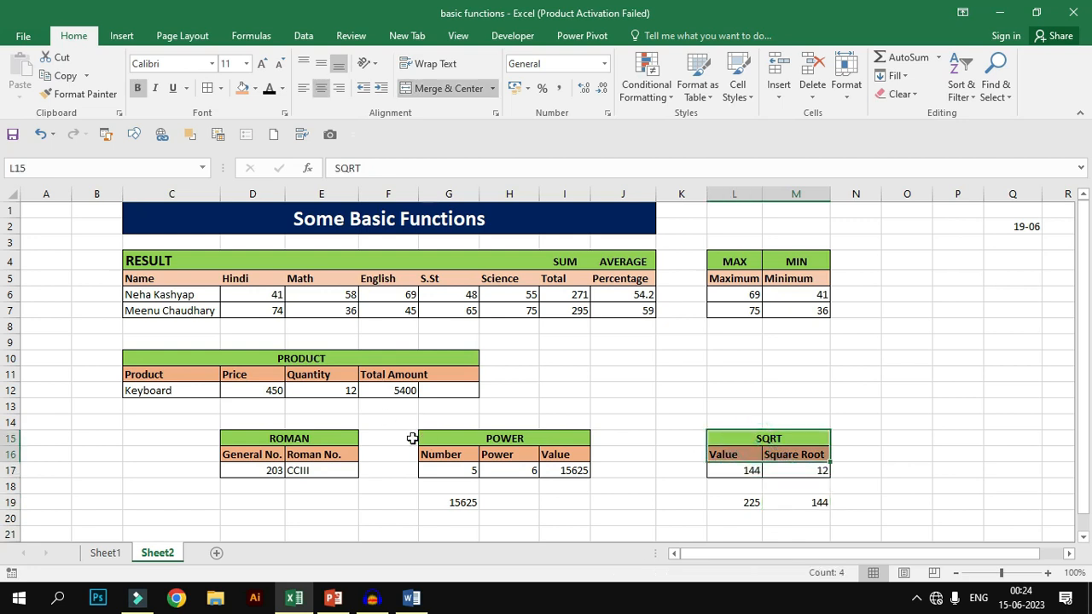
pyautogui.click(345, 437)
pyautogui.click(360, 358)
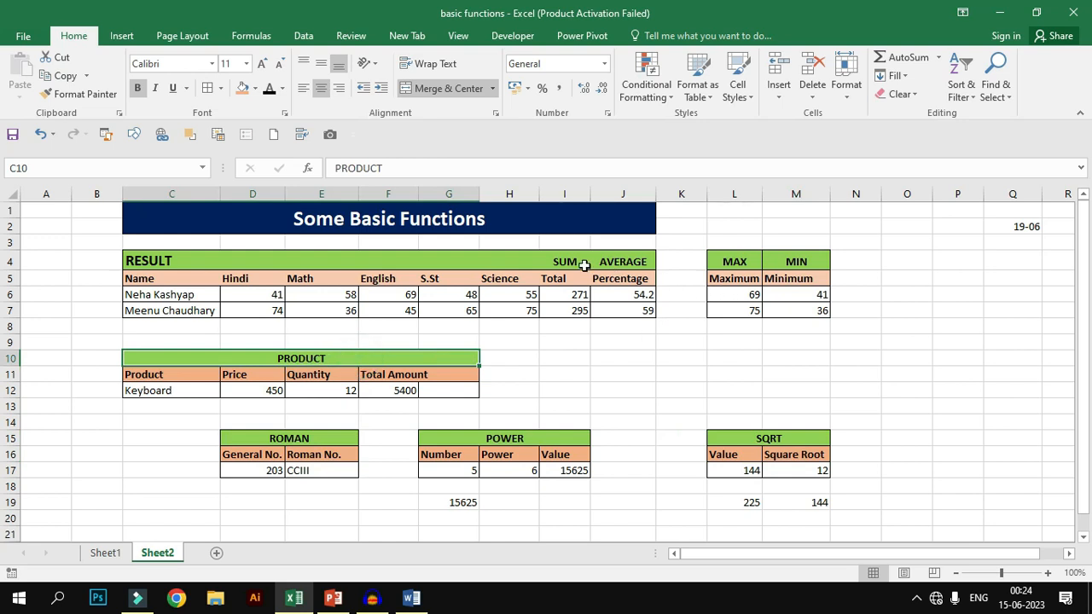
pyautogui.click(622, 262)
pyautogui.click(149, 214)
pyautogui.moveTo(170, 238); pyautogui.dragTo(793, 499)
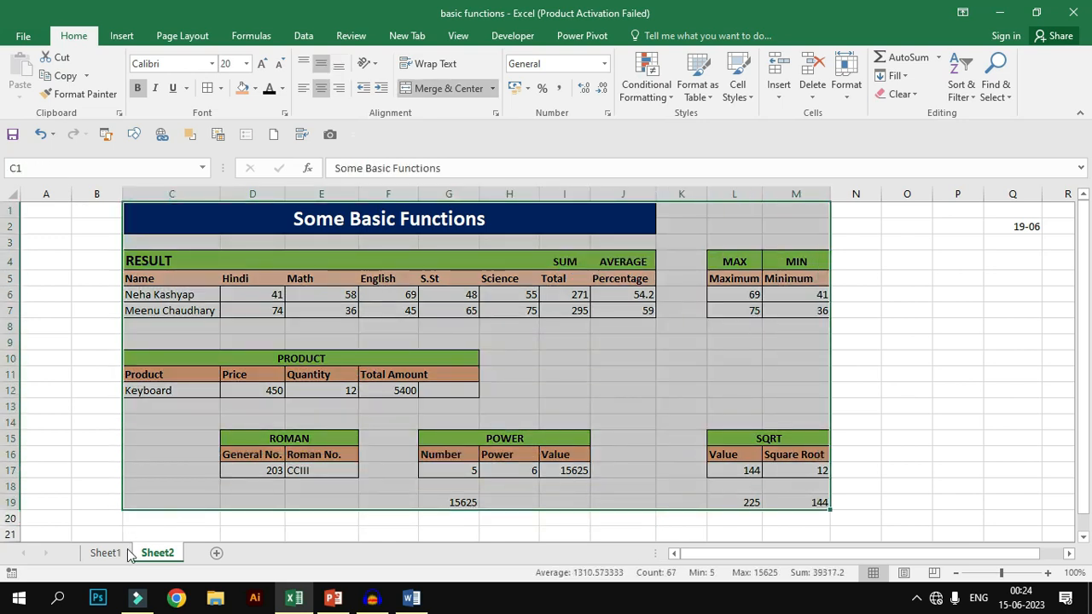
pyautogui.click(105, 553)
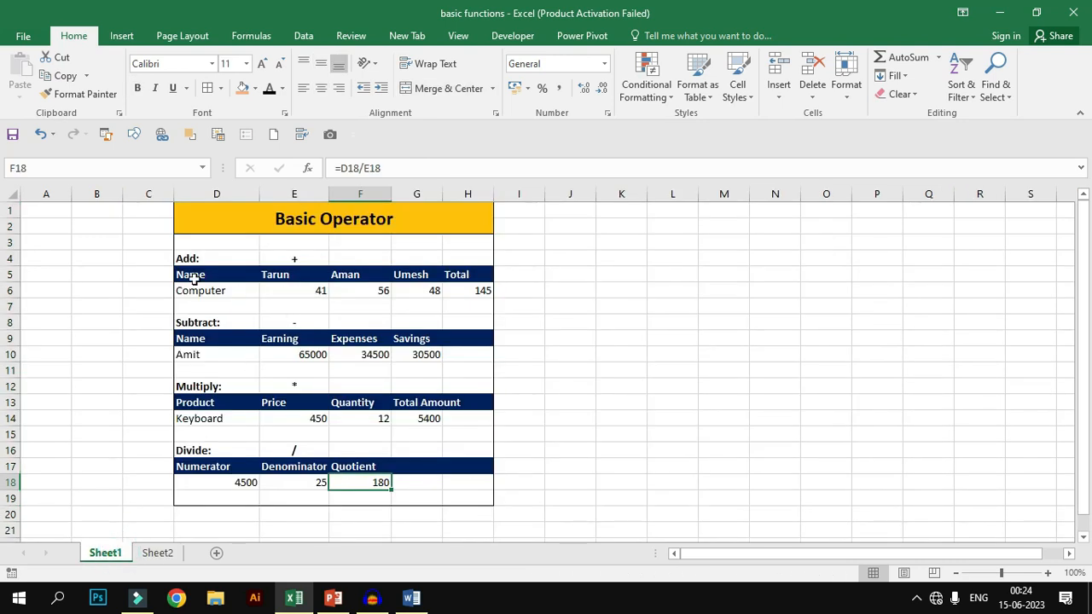
pyautogui.click(167, 554)
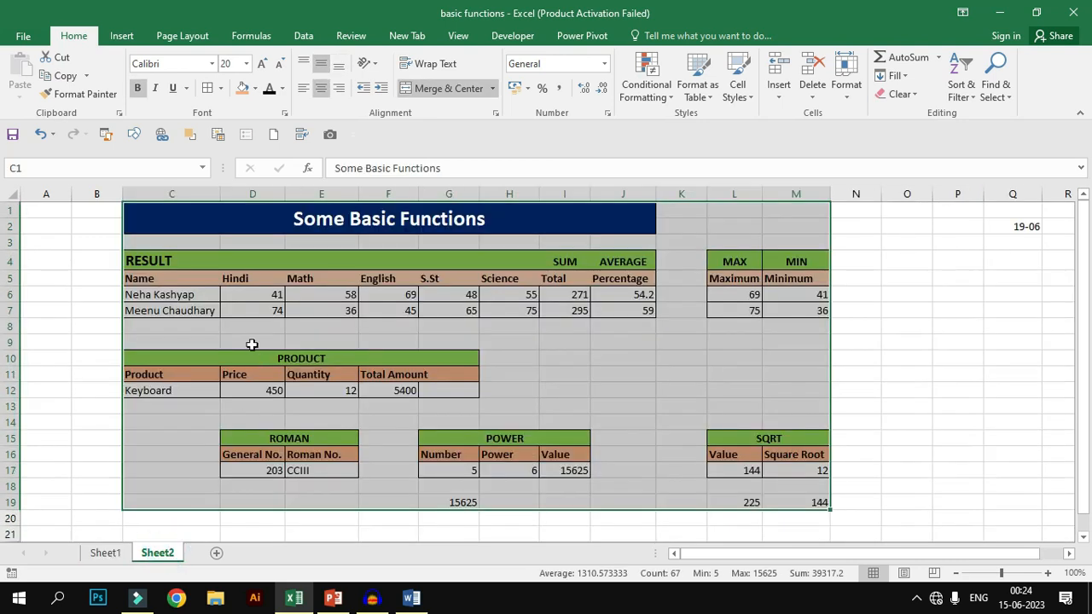
pyautogui.click(642, 263)
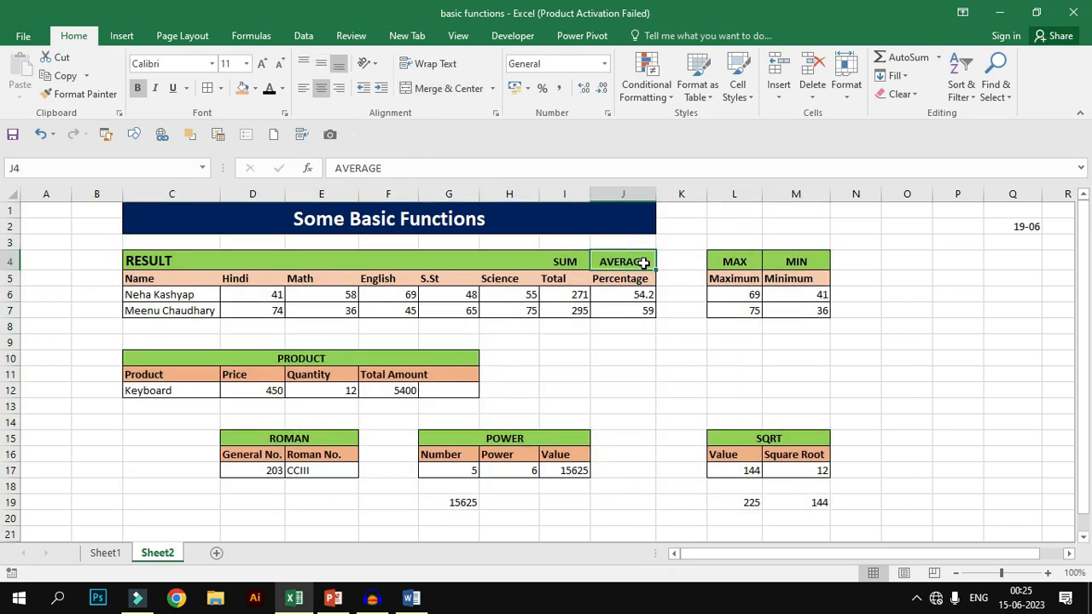